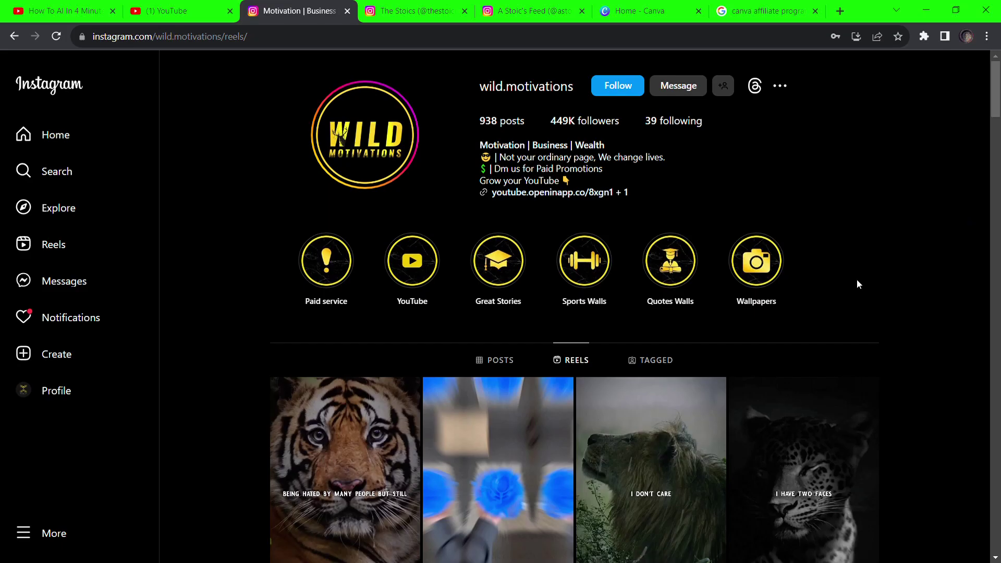
Browse the reels on the wild.motivations and The Stoics Instagram pages for examples of motivational content
scroll(858, 284, "down", 20)
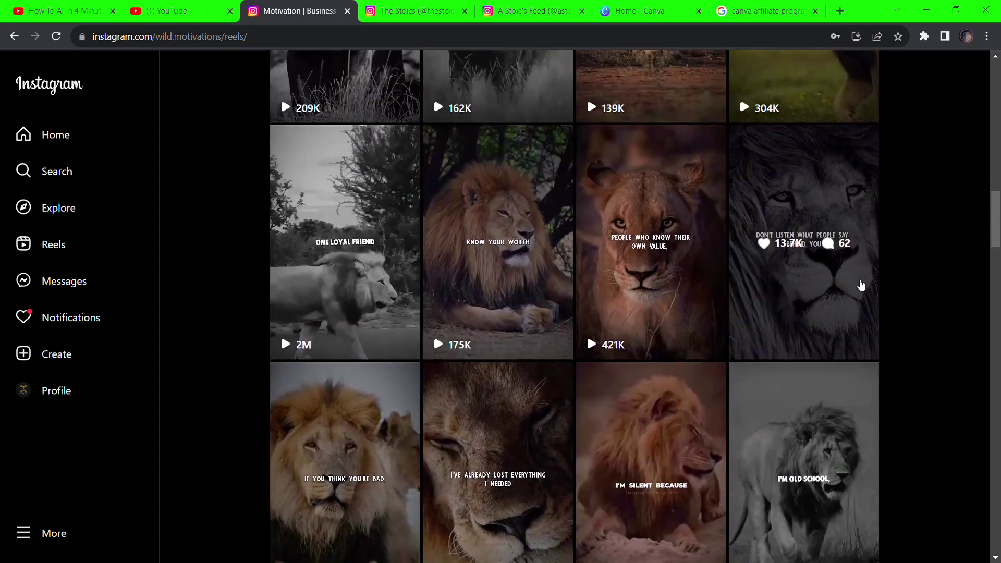
scroll(860, 285, "down", 10)
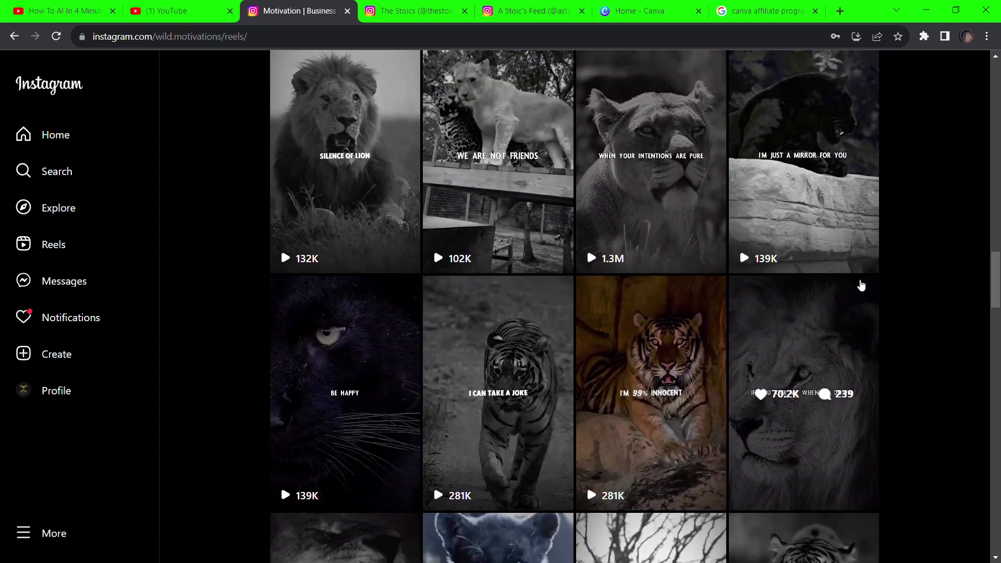
scroll(860, 285, "down", 5)
key("ctrl+Tab")
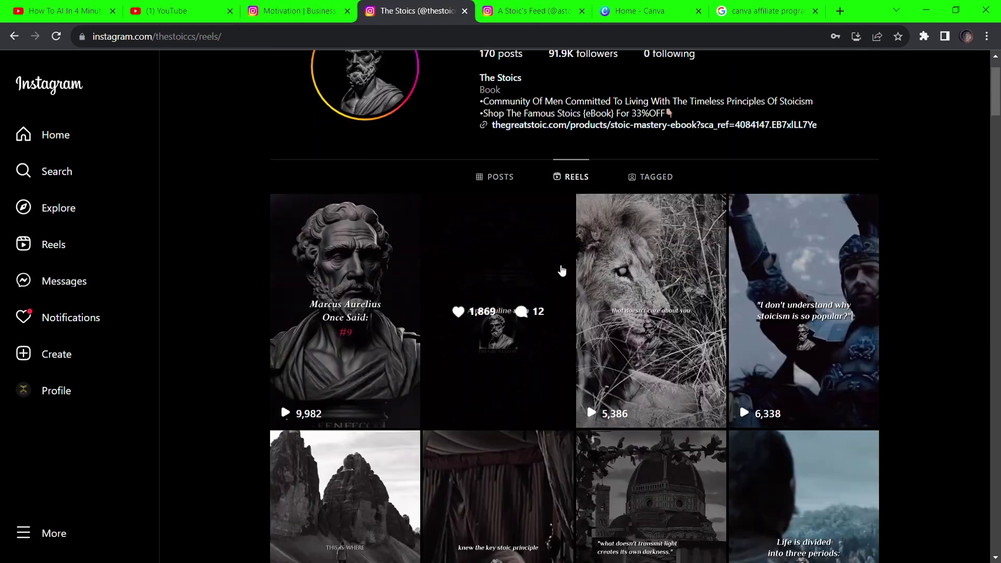
scroll(561, 270, "down", 20)
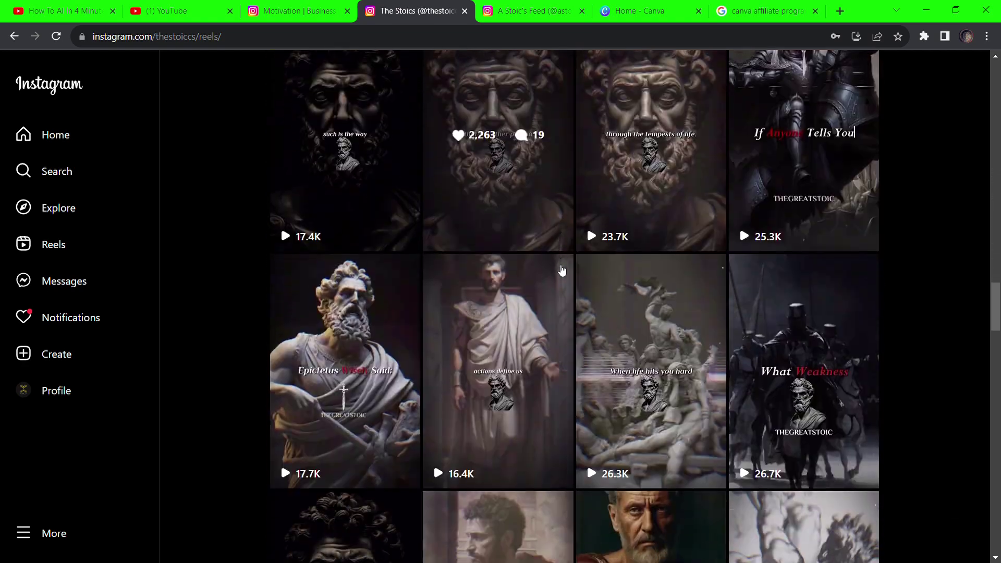
scroll(561, 270, "down", 20)
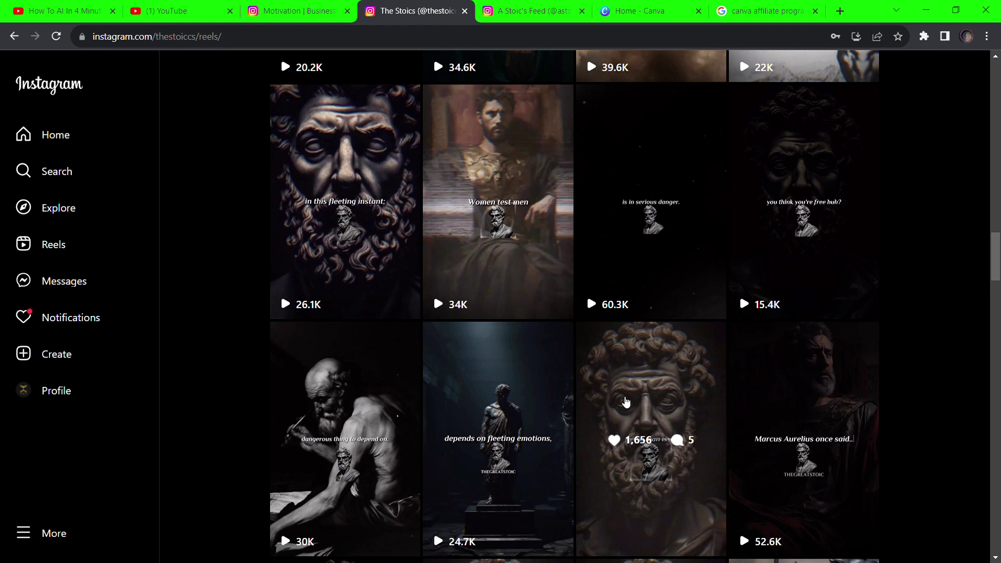
left_click(625, 403)
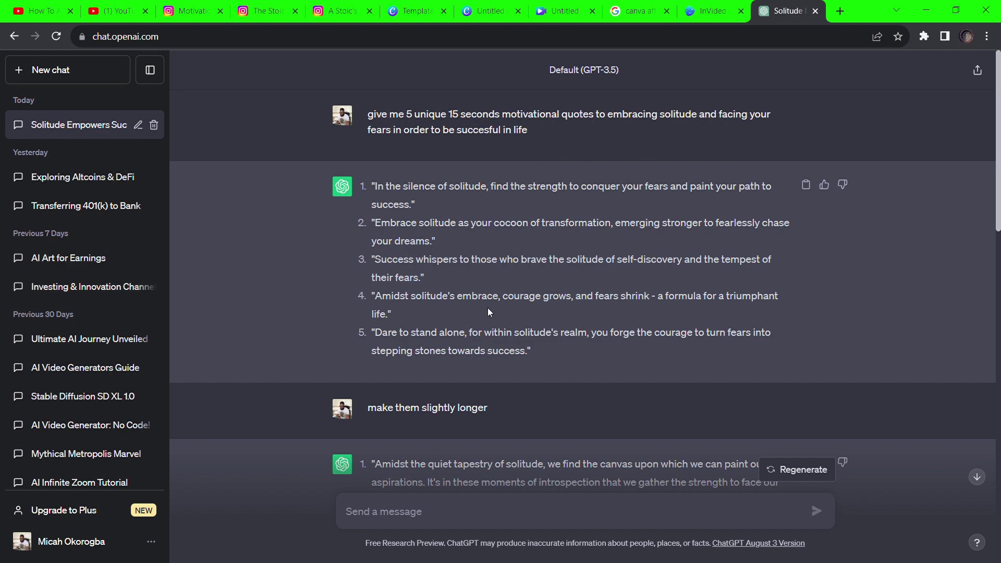
In the ChatGPT conversation, copy the first quote of the reply to "too long", starting "Solitude weaves the thread of self-discovery"
scroll(488, 311, "down", 3)
scroll(519, 388, "down", 15)
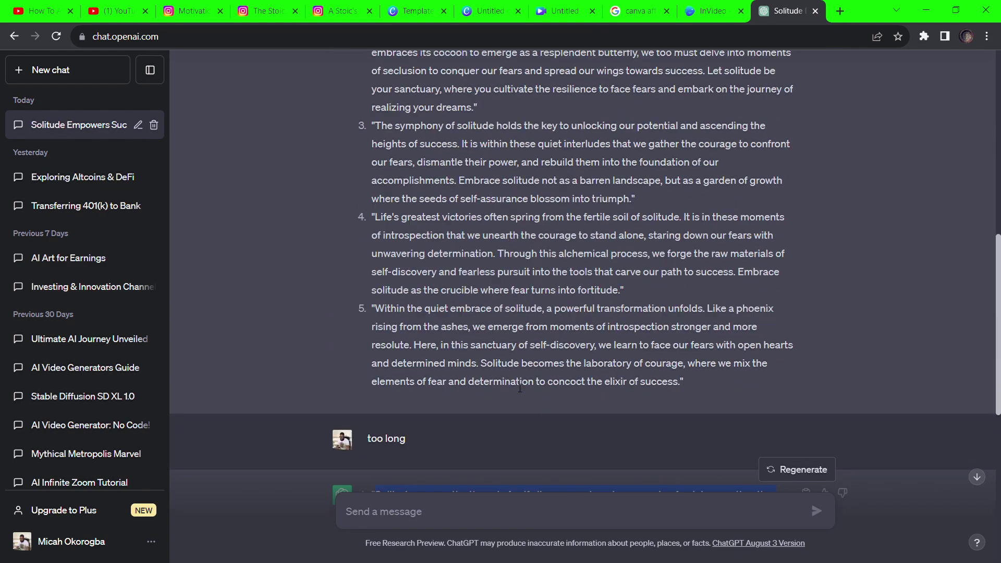
left_click_drag(754, 294, 374, 256)
key("ctrl+c")
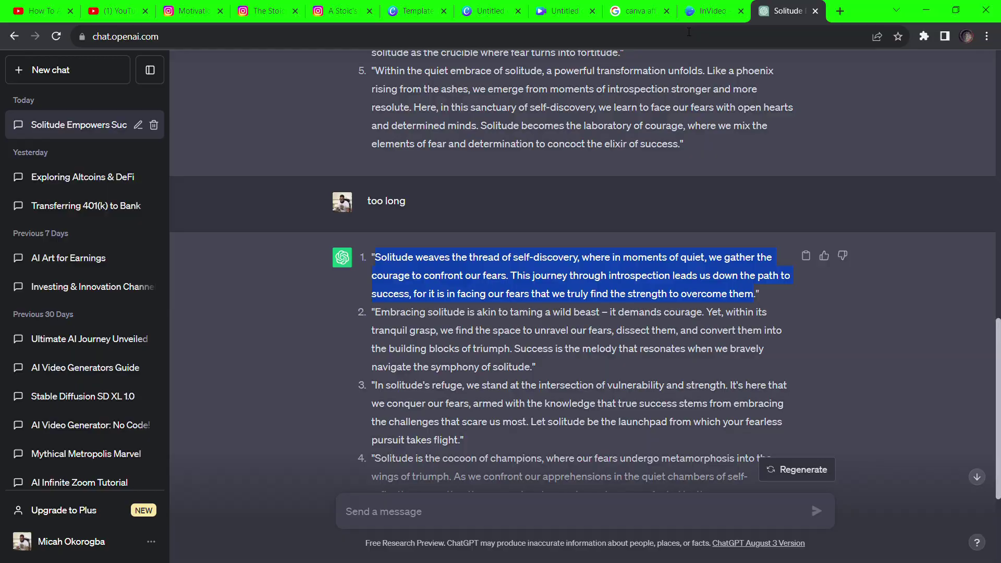
Switch to InVideo and start an AI text to video project from the Upbeat Motivational Video template in Portrait (9:16)
left_click(704, 11)
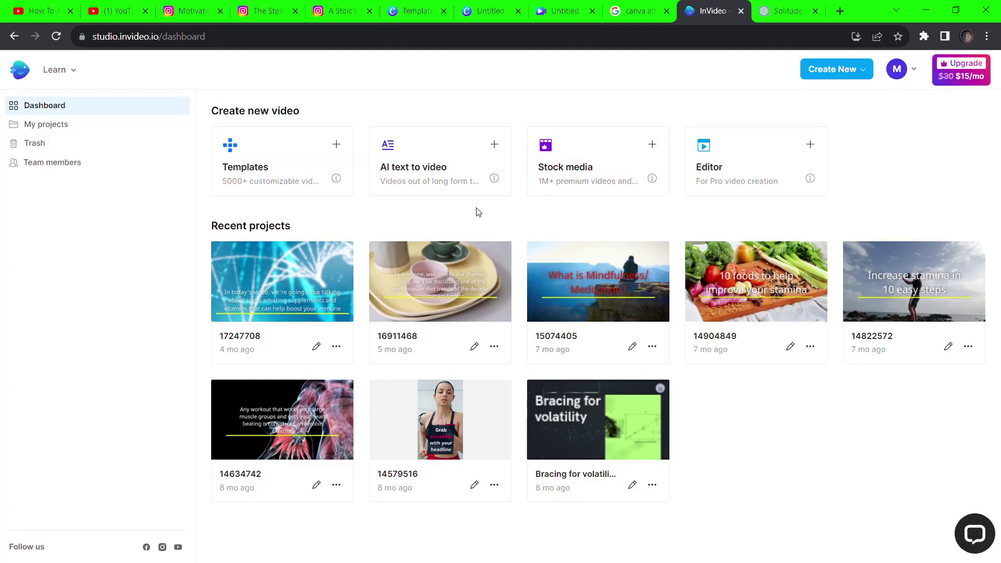
left_click(443, 178)
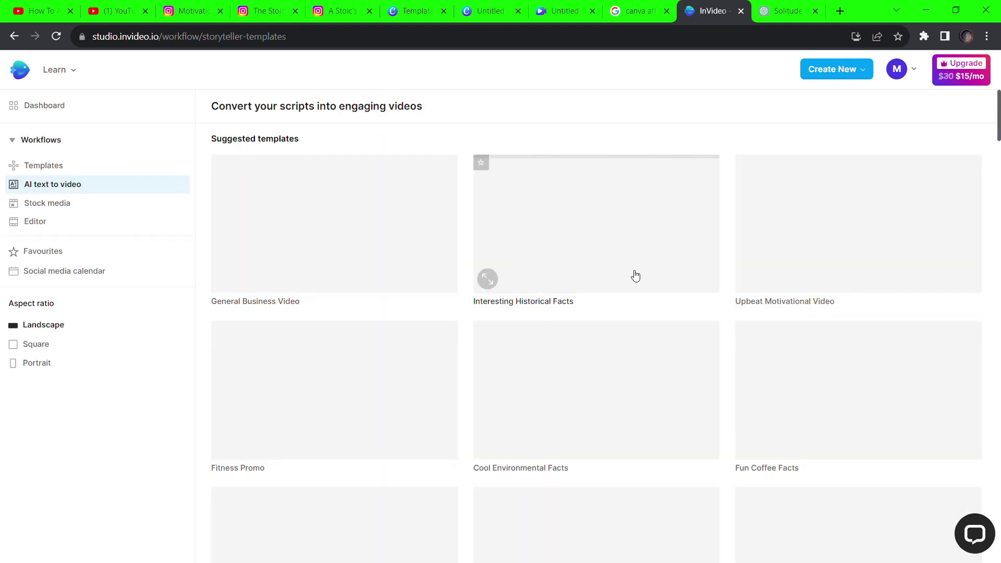
scroll(646, 307, "down", 4)
scroll(657, 297, "up", 4)
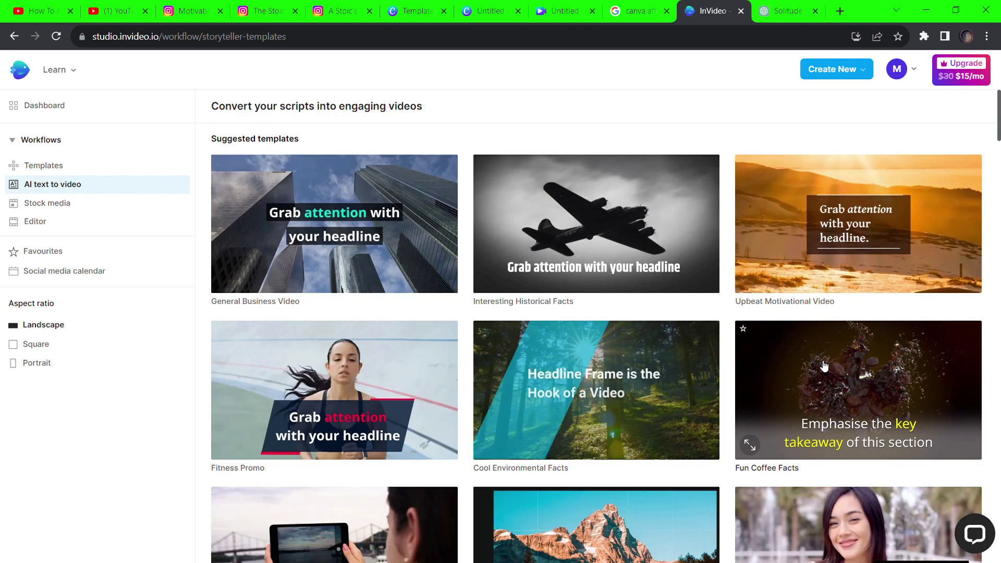
left_click(769, 243)
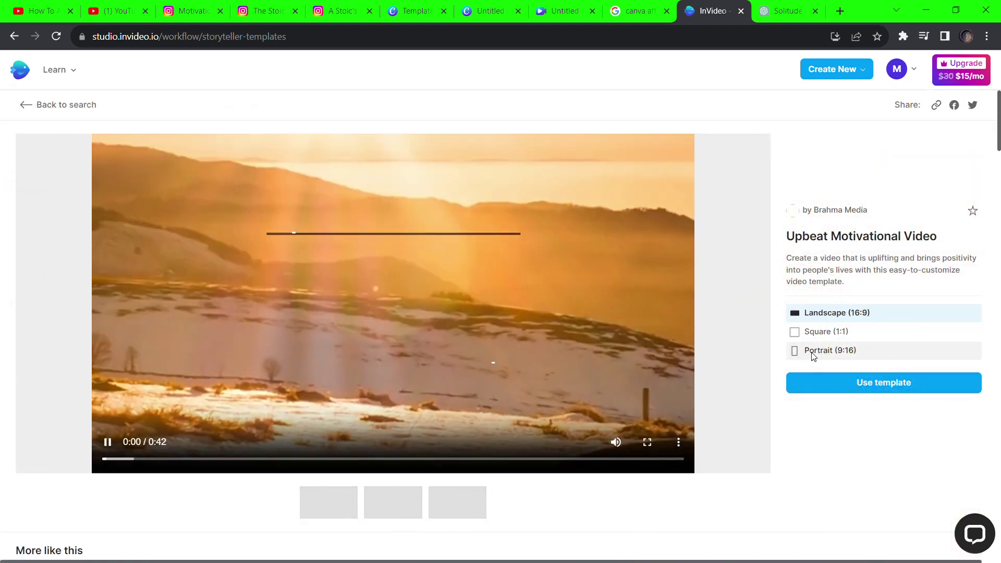
left_click(794, 350)
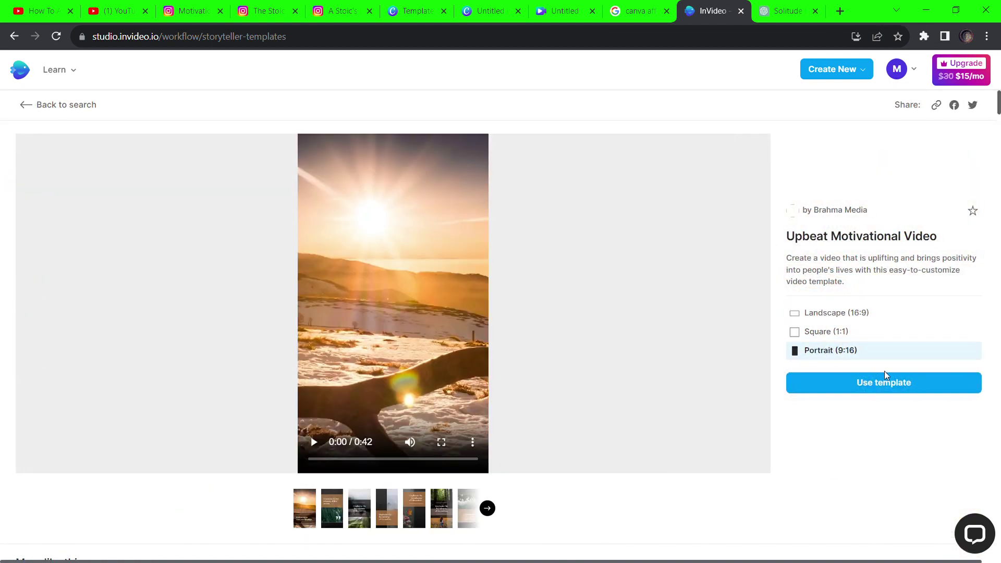
left_click(884, 374)
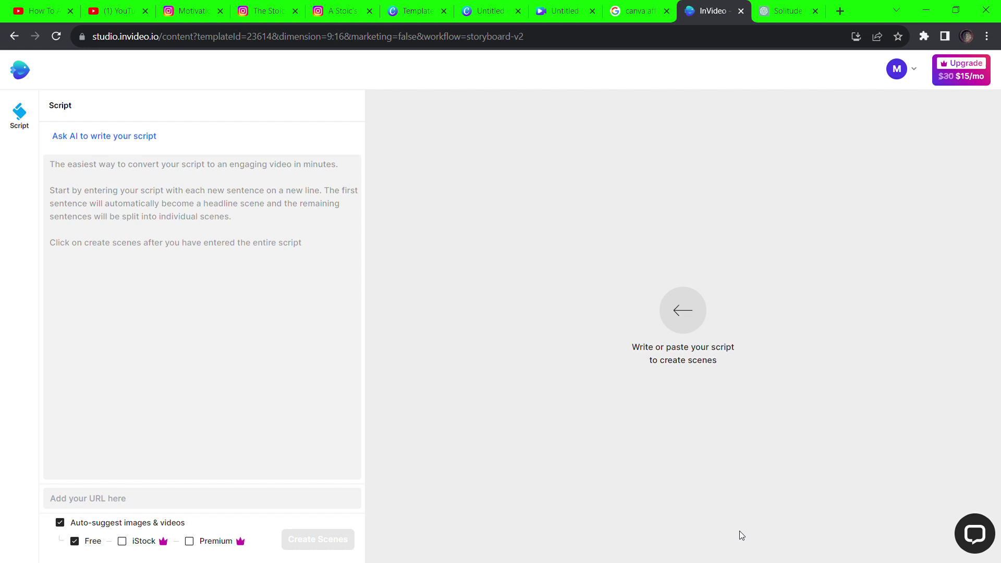
Paste the copied quote as the script and break its first sentence into three lines, after "self-discovery," and "quiet,"
left_click(69, 192)
key("ctrl+v")
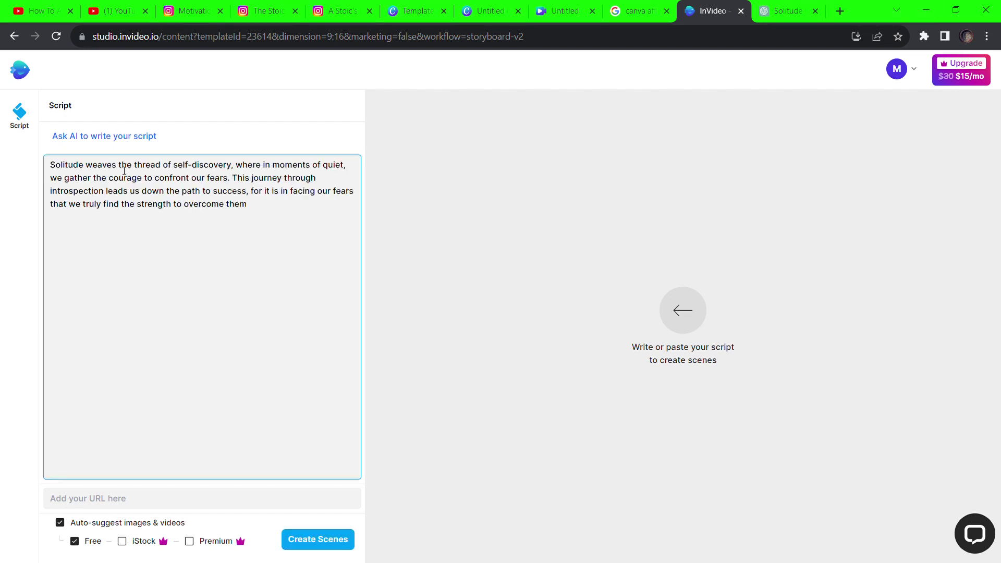
left_click(234, 164)
key("Return")
left_click(160, 178)
key("Return")
left_click(230, 191)
key("Return")
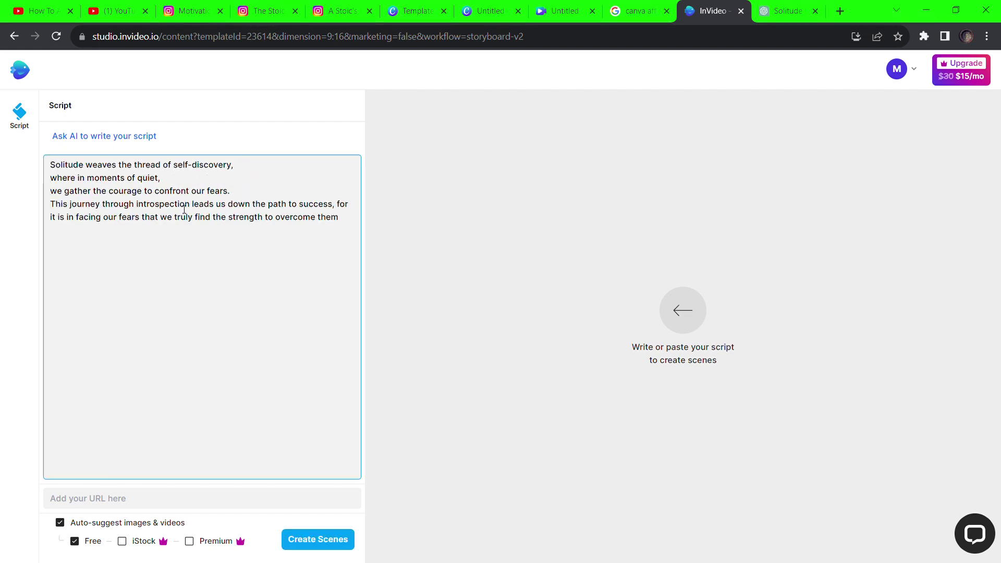
Split the script's second sentence into four lines, after "introspection", "success," and "truly", and create the scenes
left_click(190, 203)
key("Return")
left_click(196, 217)
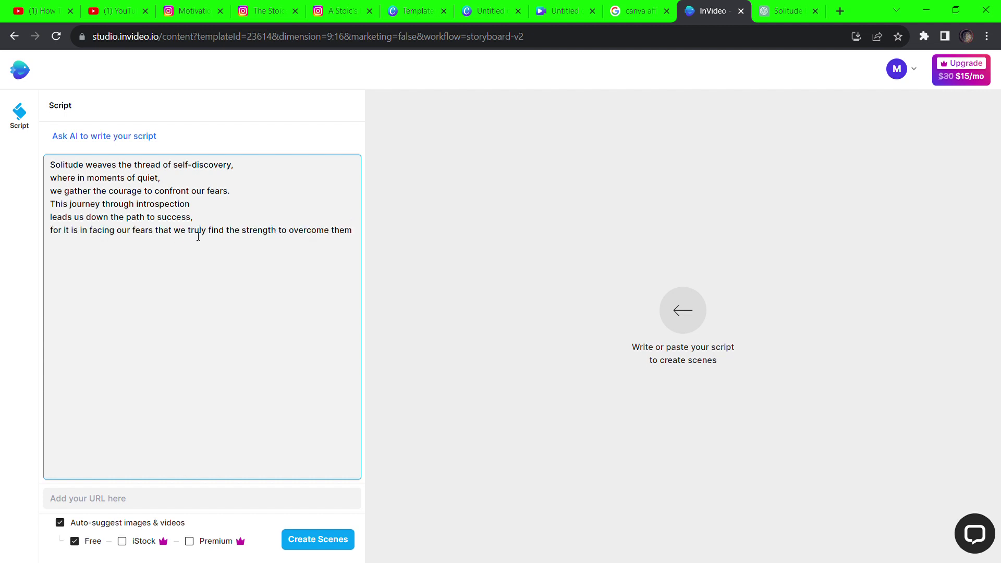
left_click(129, 542)
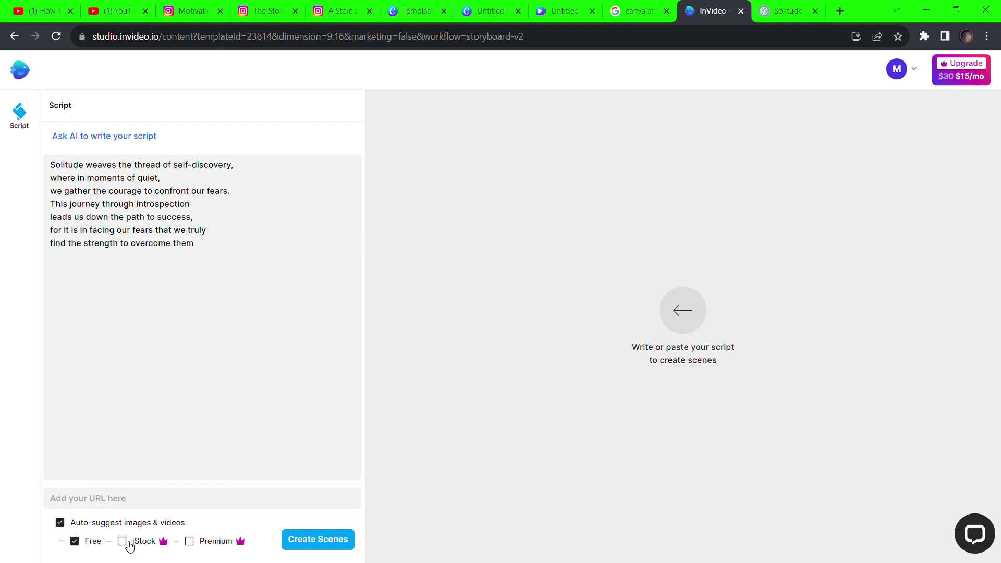
left_click(293, 542)
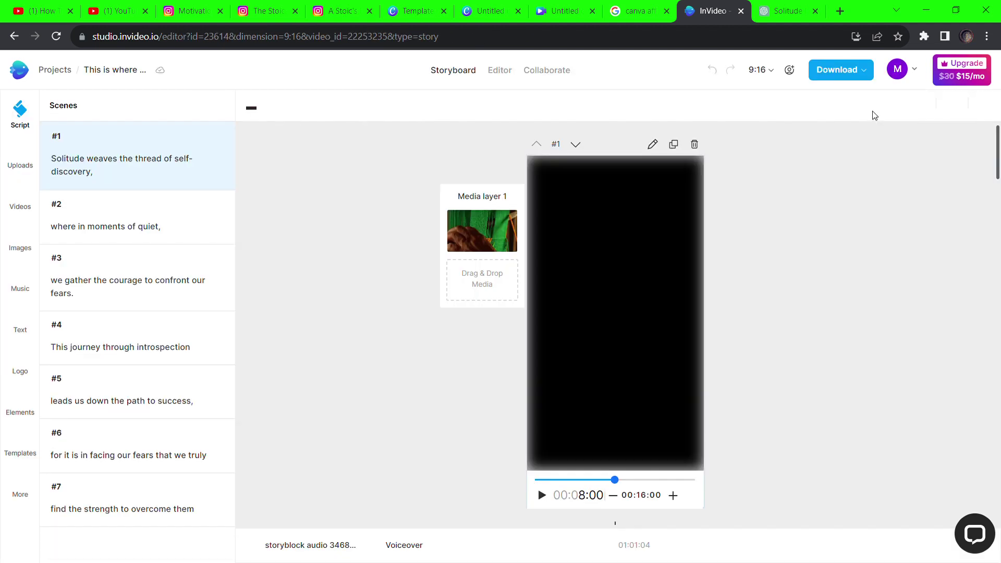
Preview the first scene and look through the remaining storyboard scenes up to scene 7
left_click(542, 495)
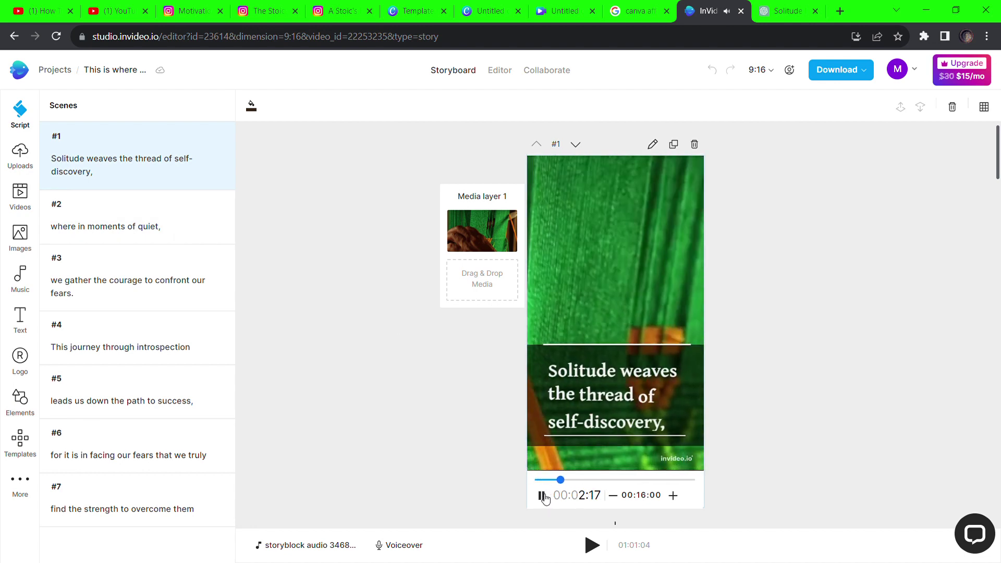
left_click(542, 495)
left_click(147, 225)
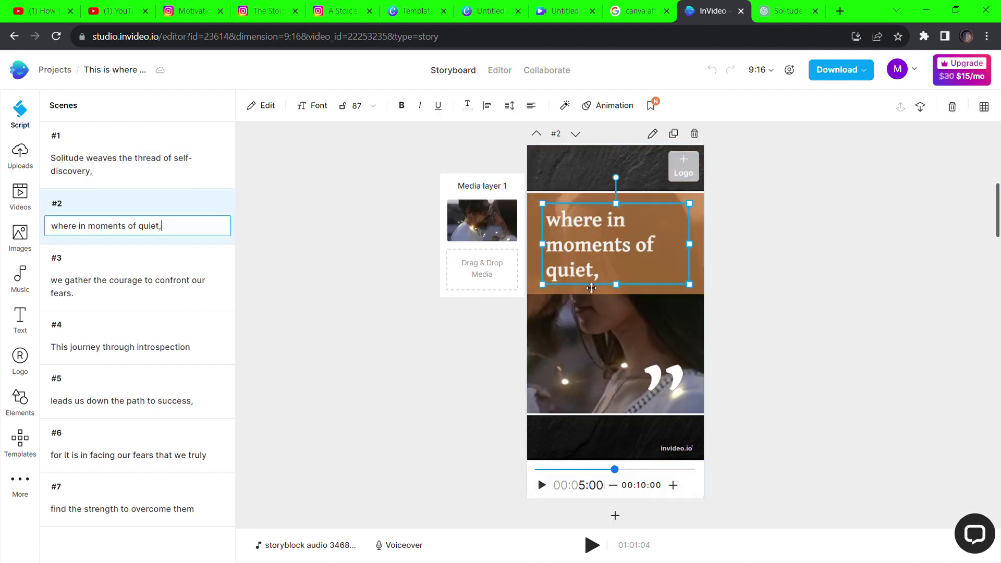
left_click(604, 349)
scroll(587, 397, "down", 3)
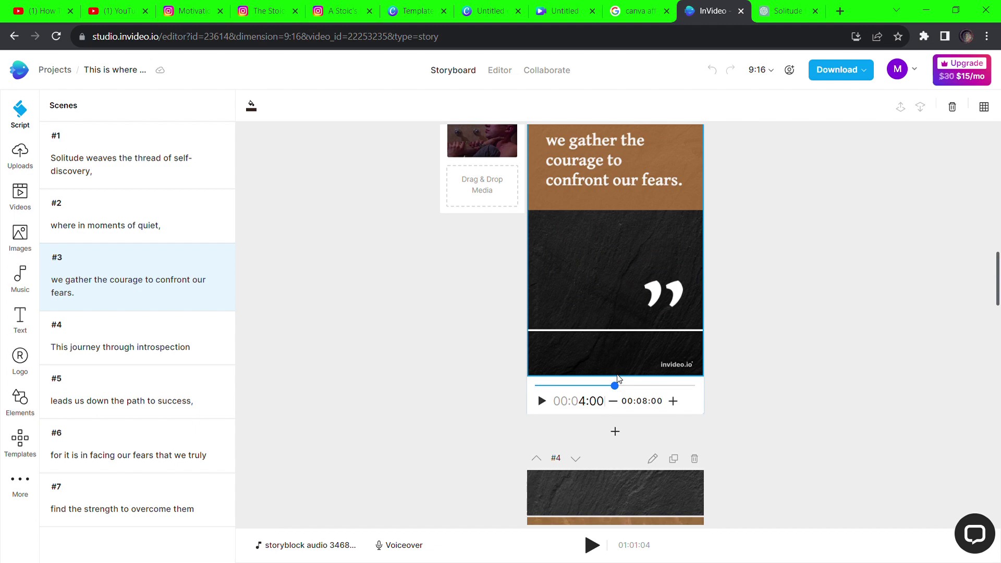
scroll(610, 346, "down", 10)
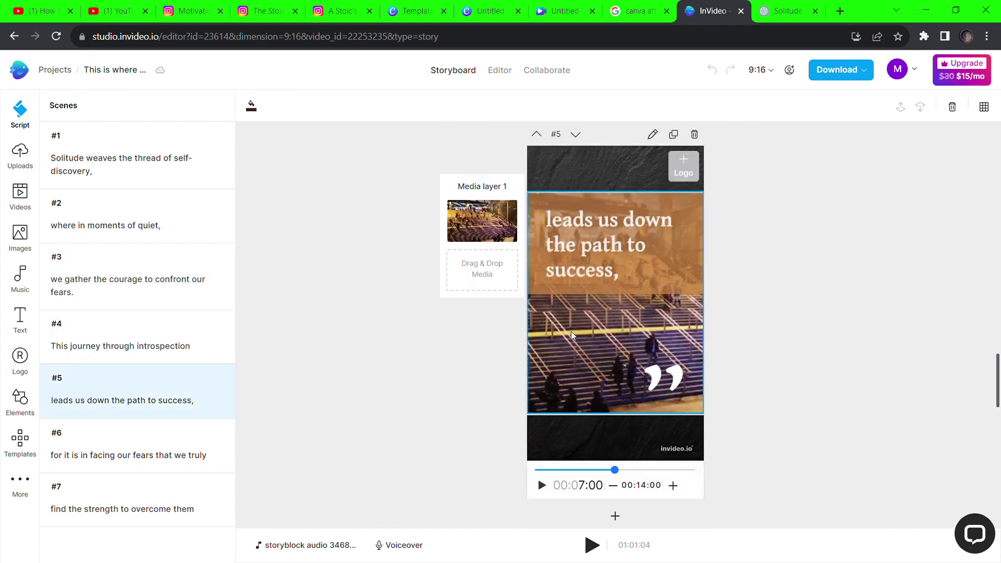
scroll(587, 334, "down", 8)
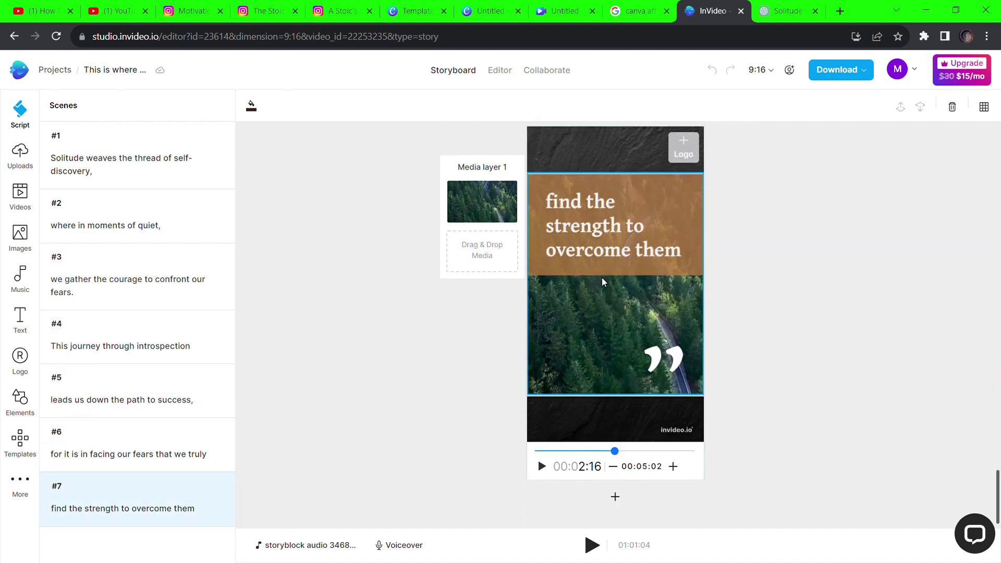
Open the project in the timeline editor and delete the background music track
left_click(499, 70)
left_click(411, 505)
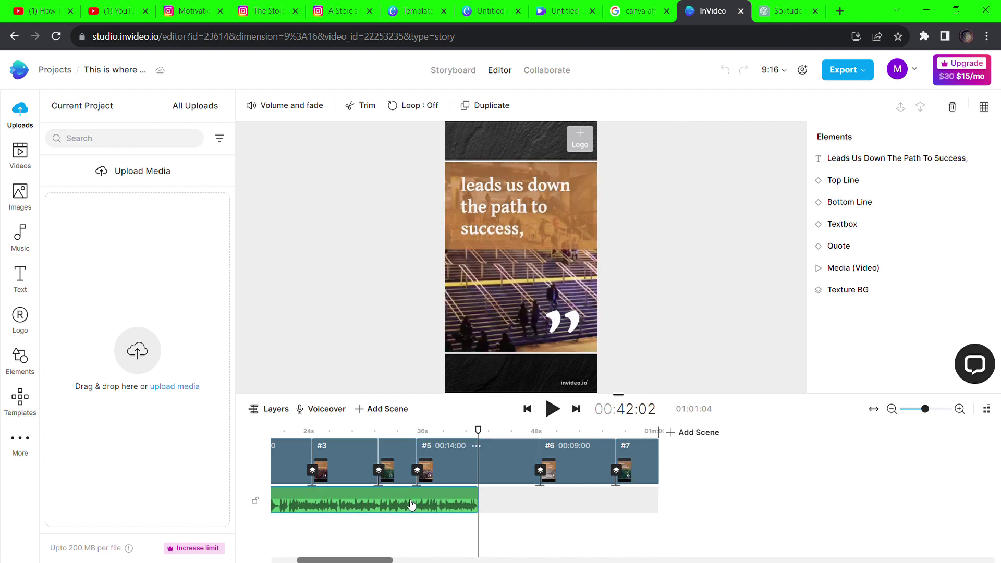
key("Delete")
Generate an automated text-to-speech voiceover for scene 1 using the Realistic (New) type, US English and the John voice
left_click(321, 409)
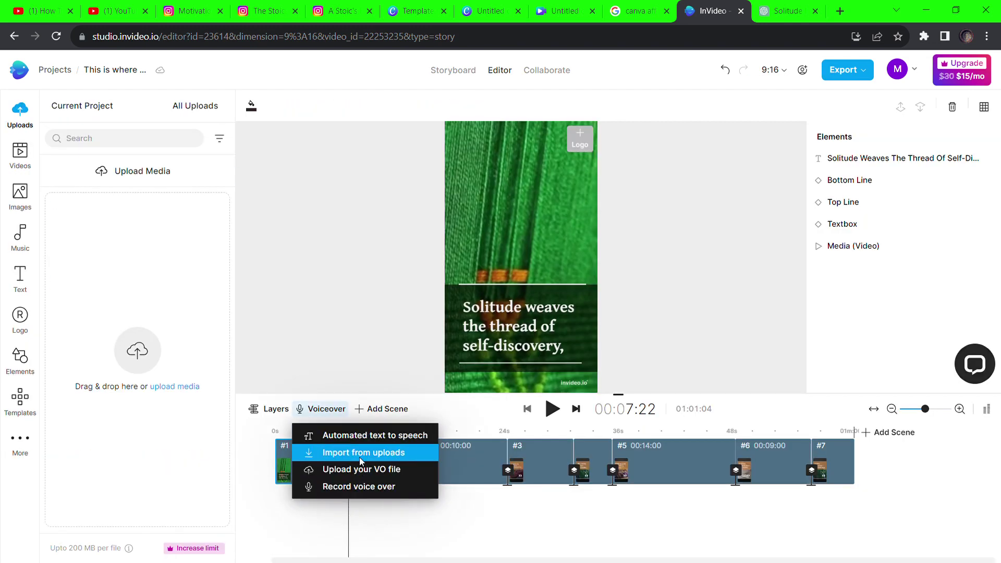
left_click(352, 440)
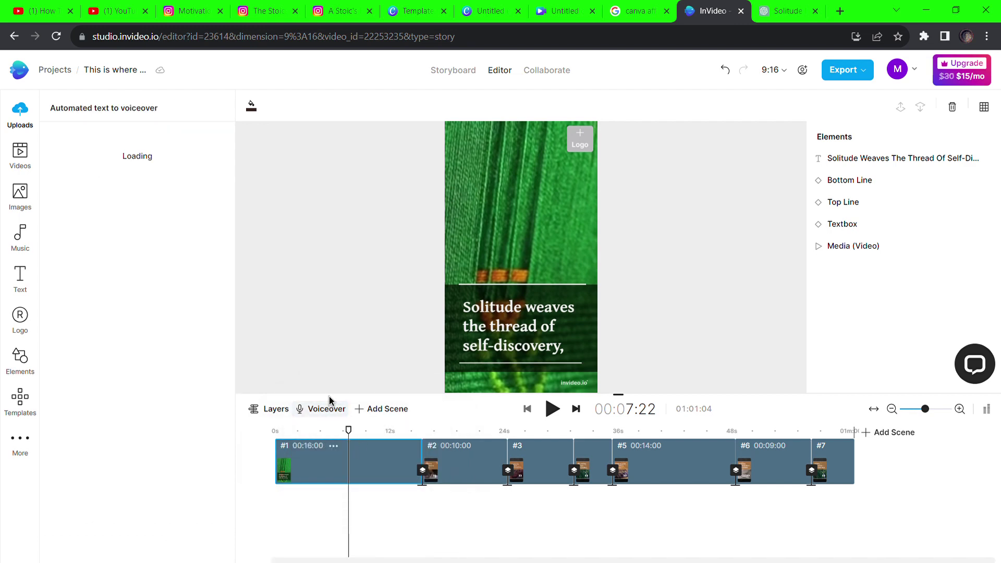
left_click(199, 233)
left_click(199, 237)
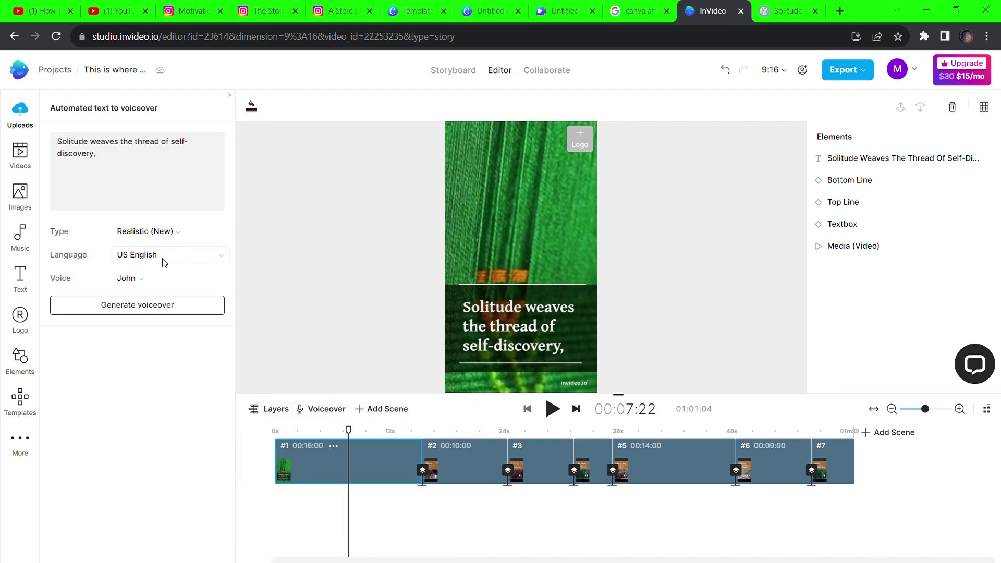
left_click(146, 276)
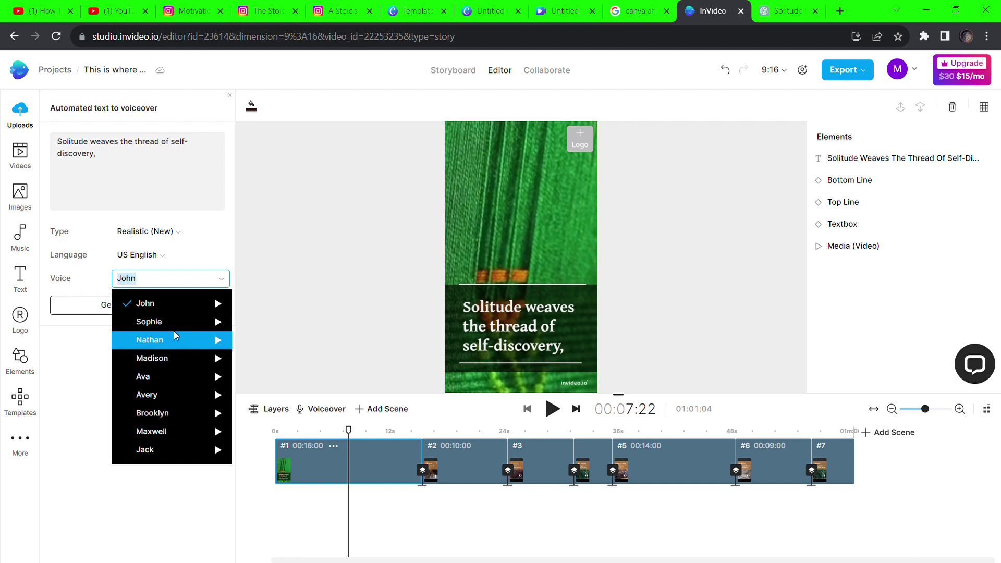
left_click(157, 255)
left_click(73, 342)
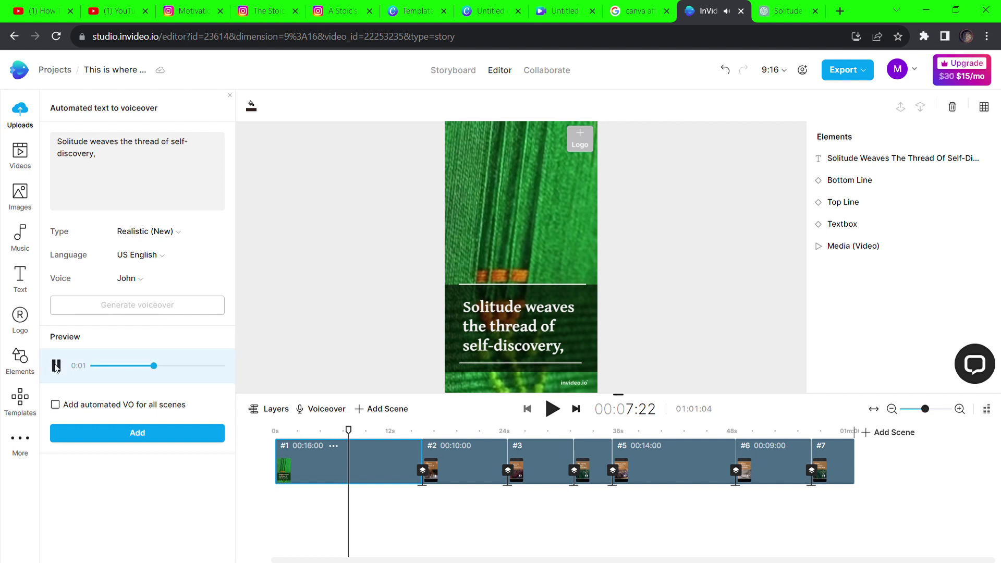
left_click(142, 287)
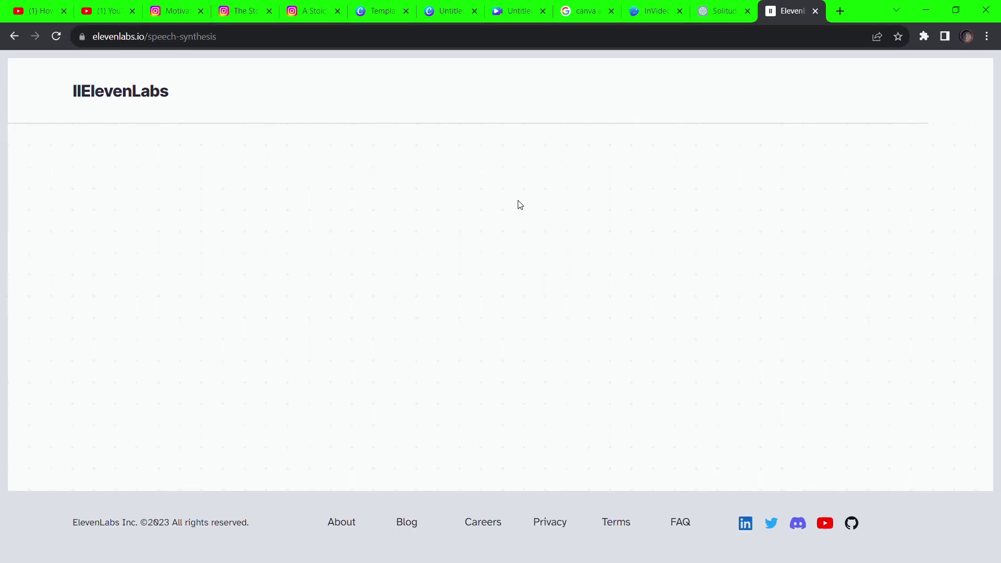
Switch to ElevenLabs Speech Synthesis and replace the text with the copied solitude quote
left_click(653, 475)
key("ctrl+a")
type("Solitude weaves the thread of self-discovery, where in moments of quiet, we gather the courage to confront our fears. This journey through introspection leads us down the path to success, for it is in facing our fears that we truly find the strength to overcome them")
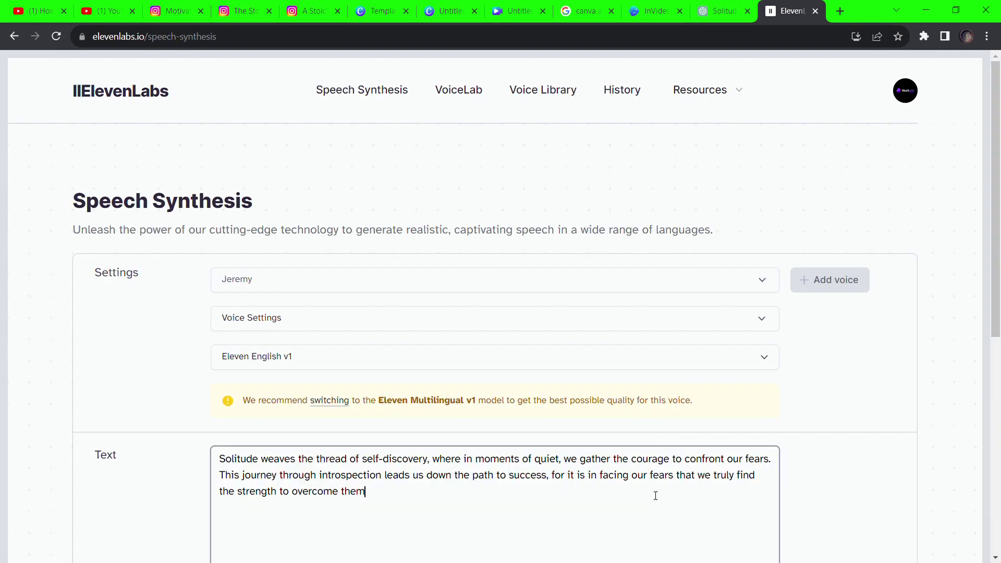
Choose the premade Adam voice for the speech and open its voice settings
left_click(762, 284)
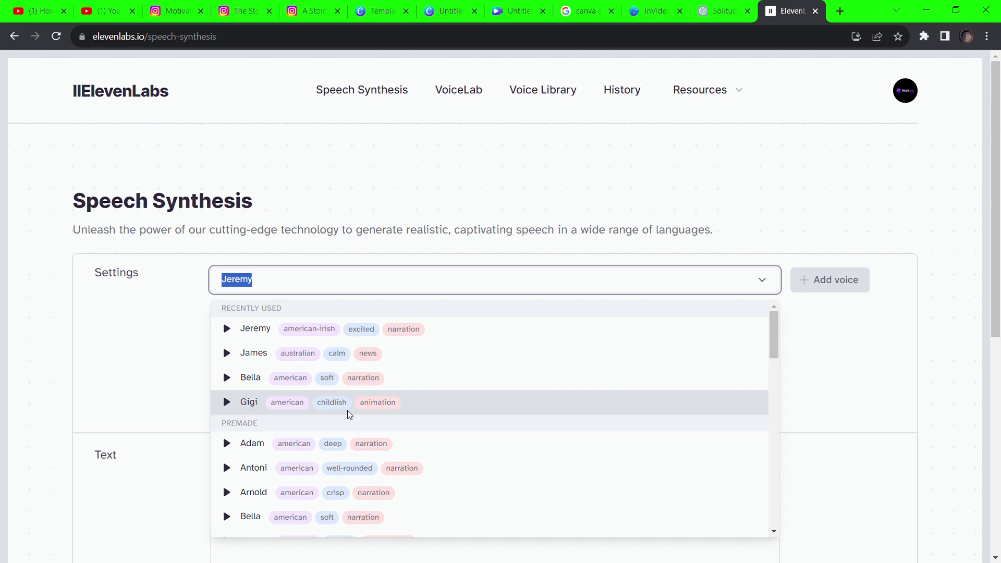
left_click(255, 451)
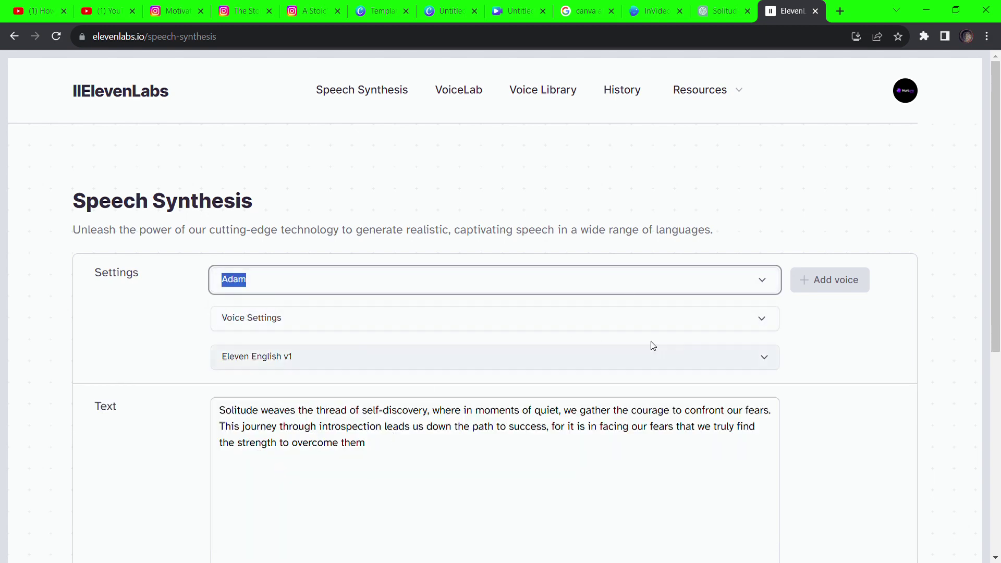
left_click(521, 321)
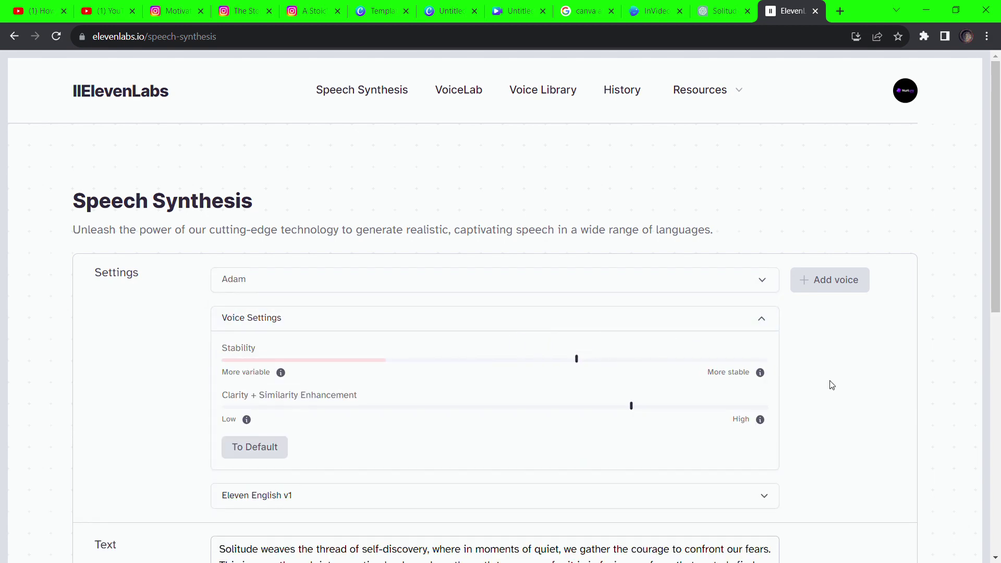
Generate the speech from the solitude quote with the Adam voice and download the audio file
scroll(832, 385, "down", 10)
left_click(606, 334)
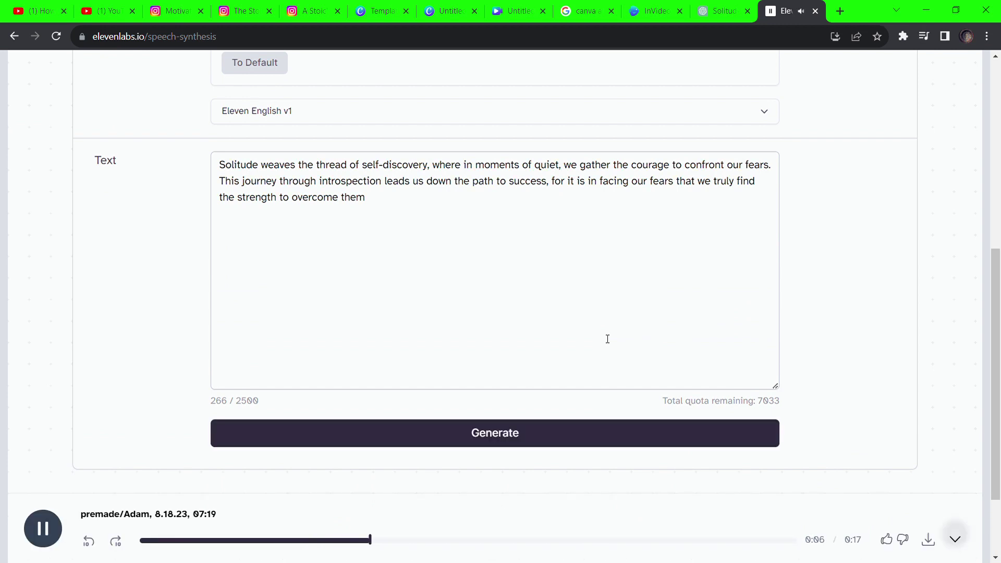
left_click(929, 542)
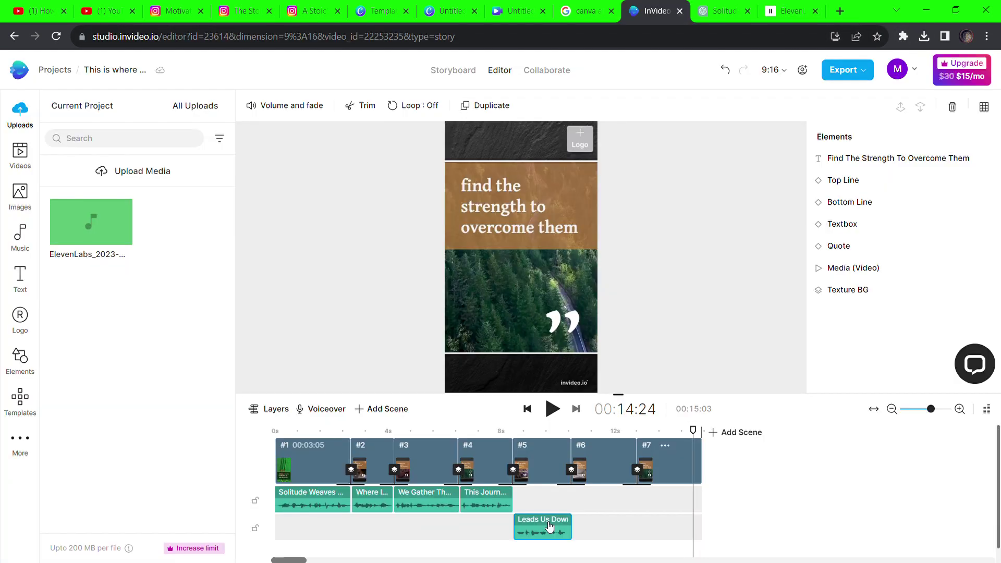
In InVideo, replace the old voiceover clips on the timeline with the uploaded ElevenLabs audio, starting at 0s
left_click_drag(495, 501, 366, 503)
left_click(365, 503)
key("Delete")
left_click(333, 510)
key("Delete")
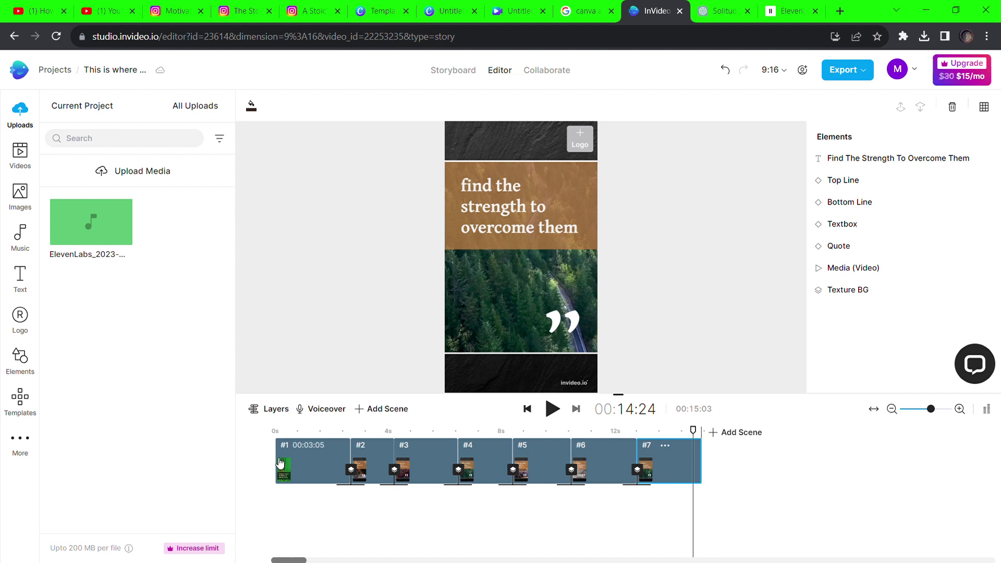
left_click_drag(104, 225, 273, 506)
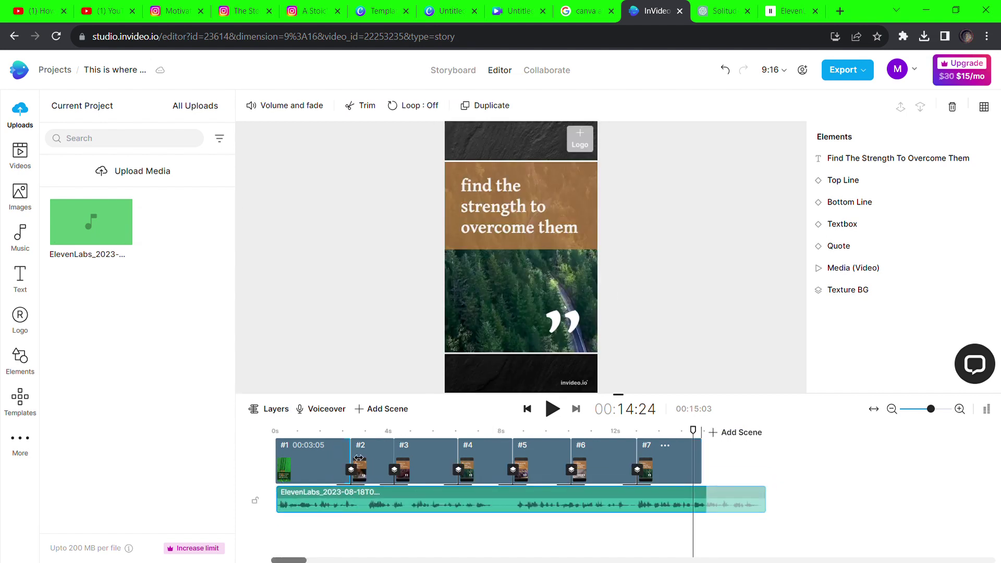
Extend scene 1 to 00:03:19 and slightly lengthen scene 2 to match the voiceover, and preview from the start
left_click_drag(401, 464, 420, 464)
left_click_drag(350, 464, 364, 464)
left_click_drag(428, 467, 414, 467)
left_click(275, 447)
key("space")
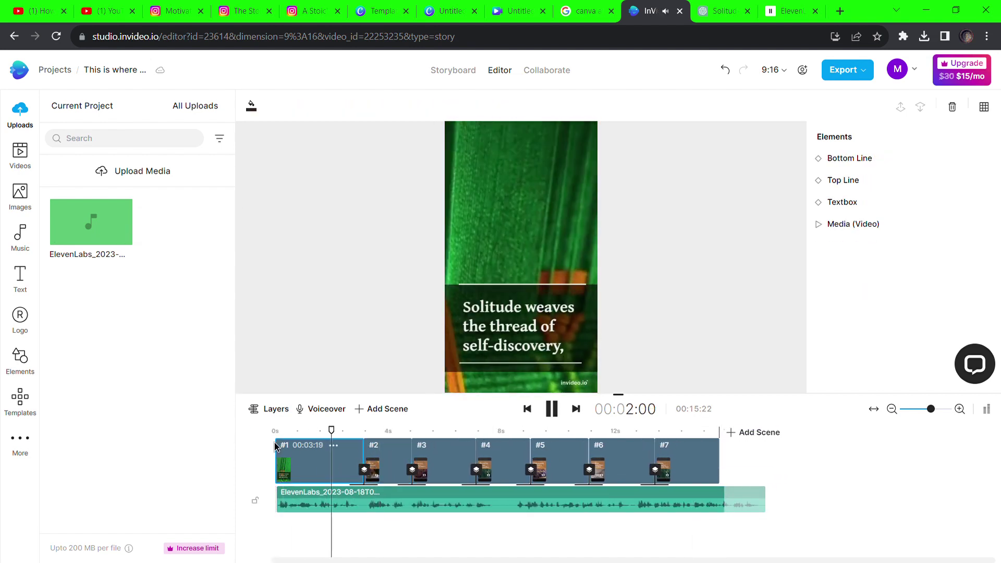
Extend scene 3 to 00:03:24 to follow the voiceover and play back the timing from scene 2
left_click(456, 432)
left_click(458, 440)
left_click_drag(475, 454, 490, 453)
left_click(391, 439)
key("space")
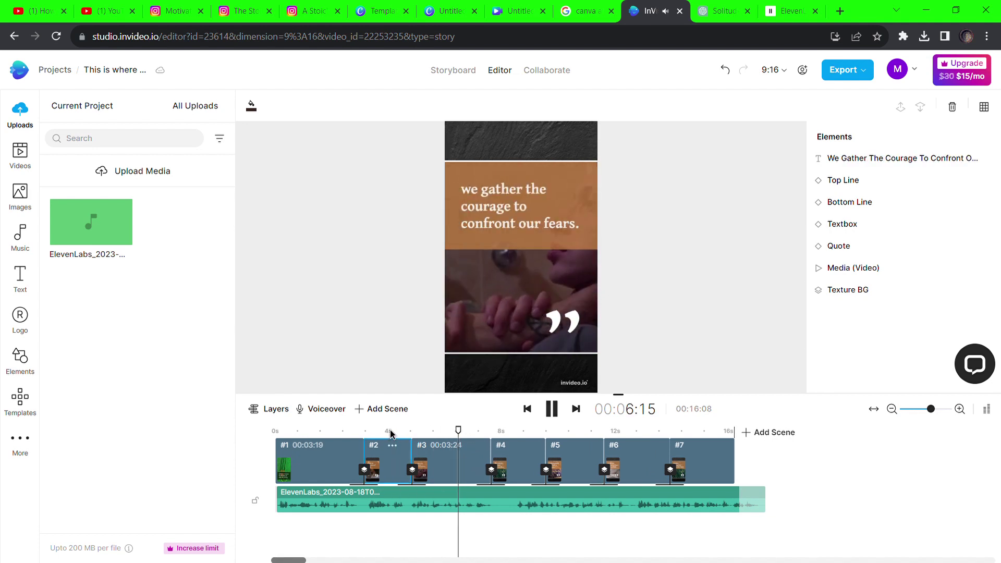
key("space")
left_click(501, 468)
left_click(497, 495)
left_click(358, 106)
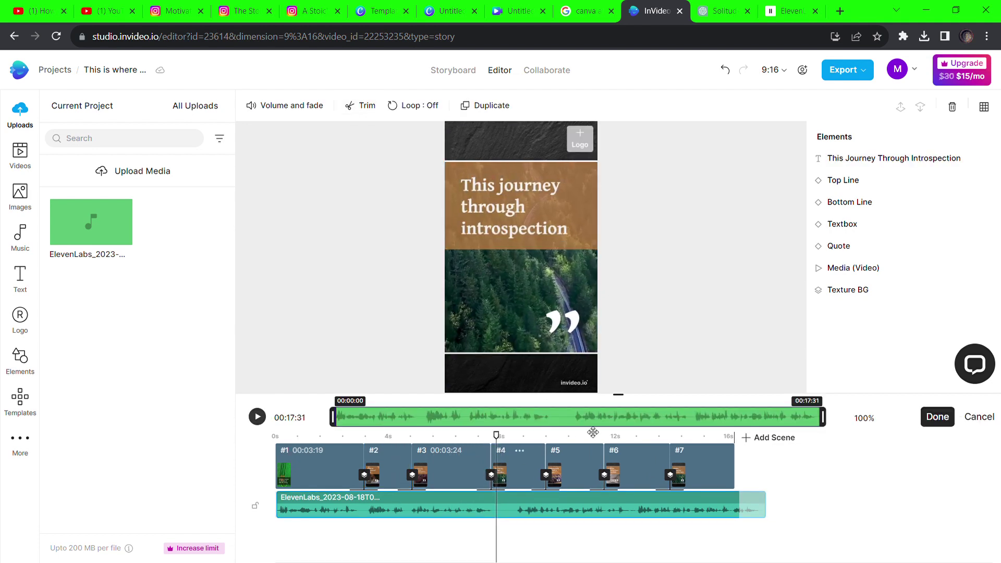
key("ctrl+z")
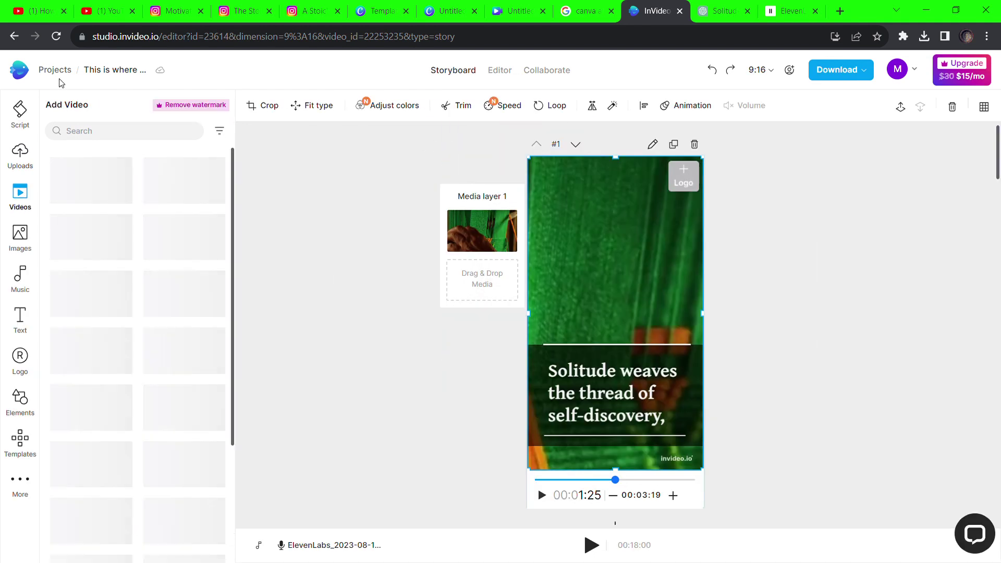
Search the stock videos for "lion in the wild" and try to add the 00:20 male lion clip to scene 1
left_click(81, 139)
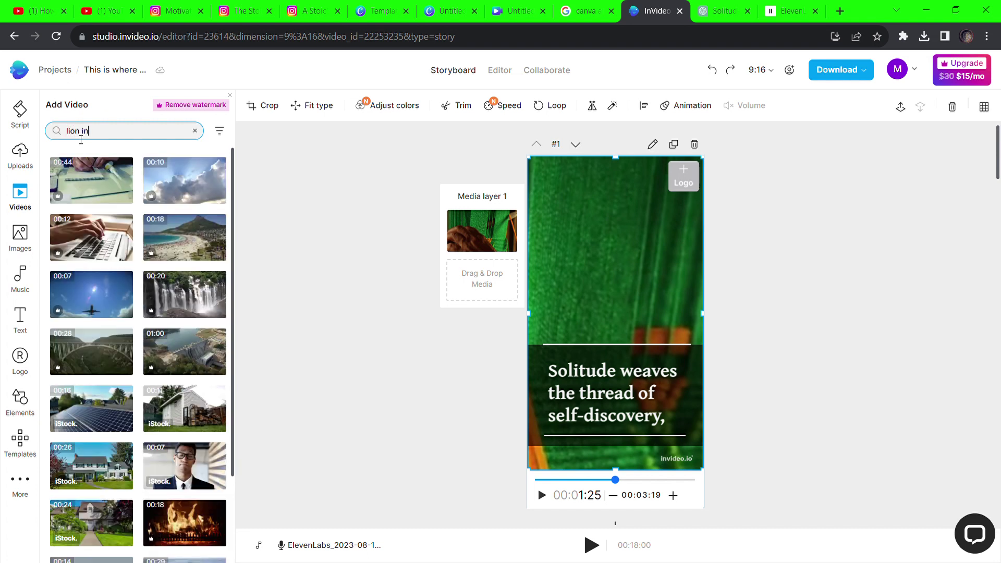
type("lion in the wild")
key("Return")
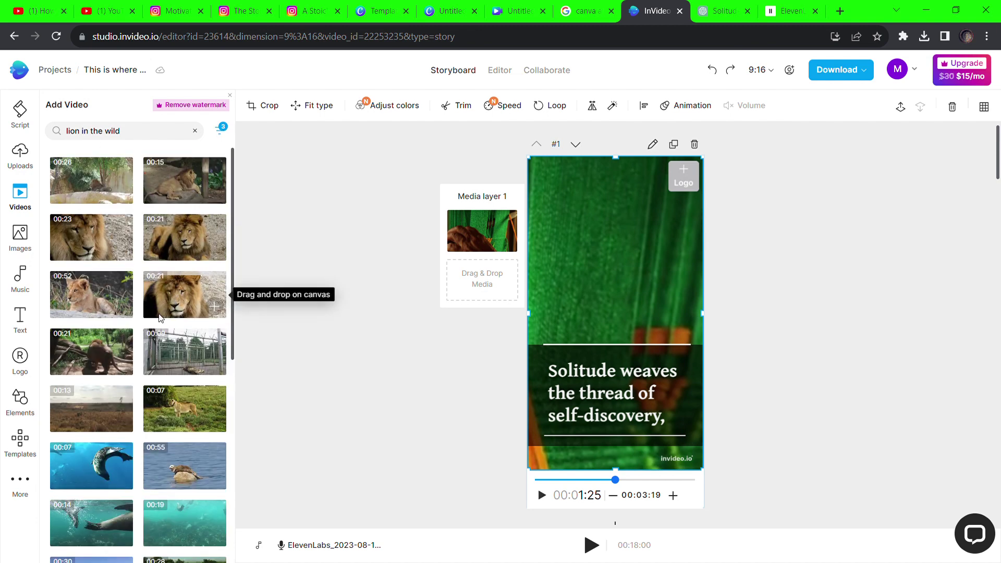
scroll(130, 323, "down", 15)
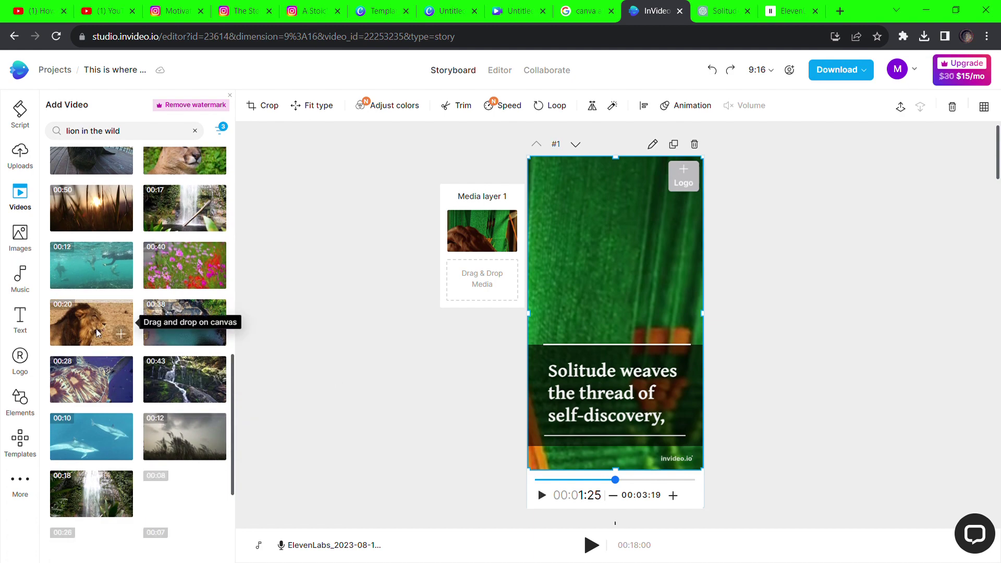
left_click_drag(96, 332, 460, 327)
left_click(446, 379)
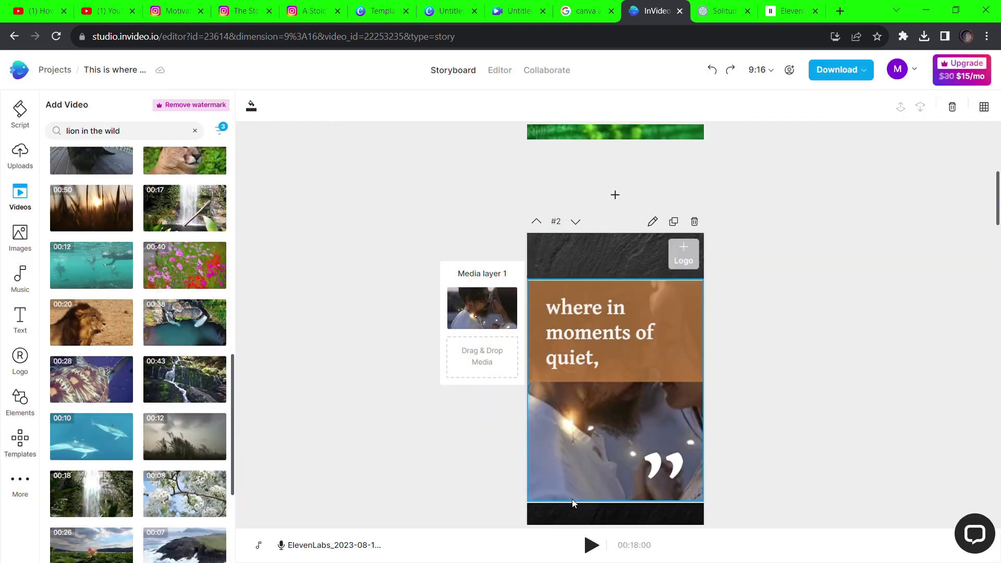
Preview scene 2, and set its text background shape to black (#000000) with an opacity of about 17
scroll(571, 499, "down", 2)
left_click(541, 475)
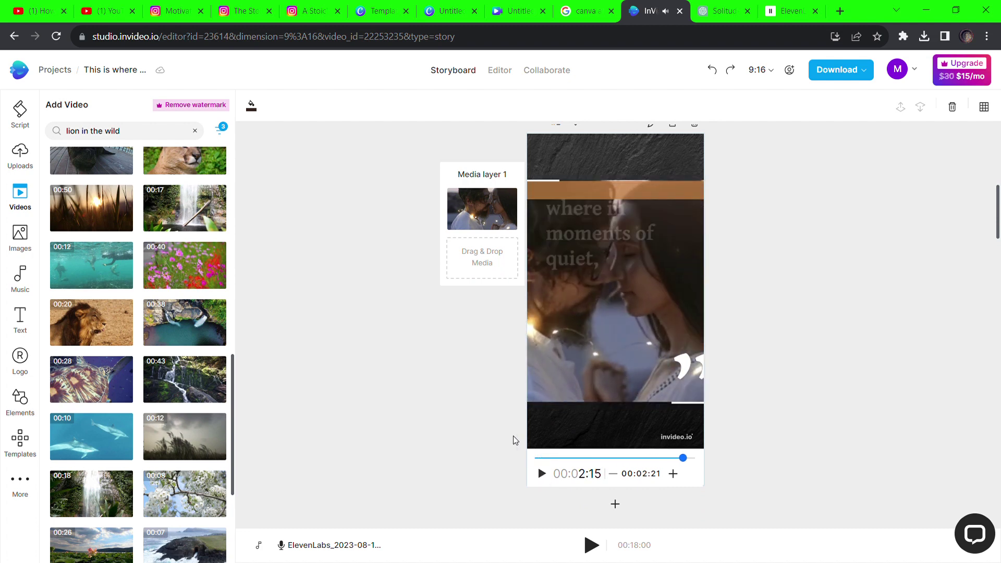
left_click(250, 112)
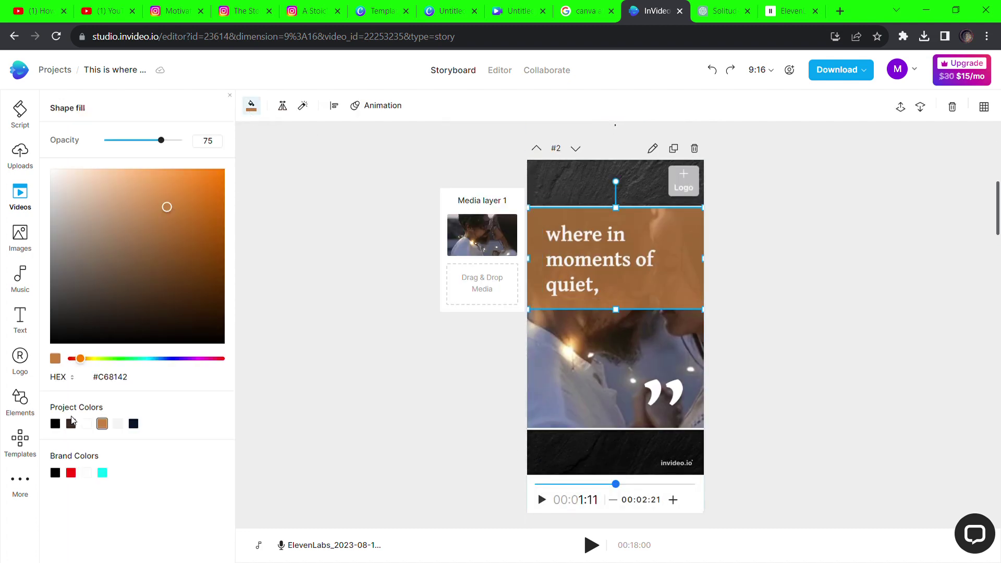
left_click(55, 423)
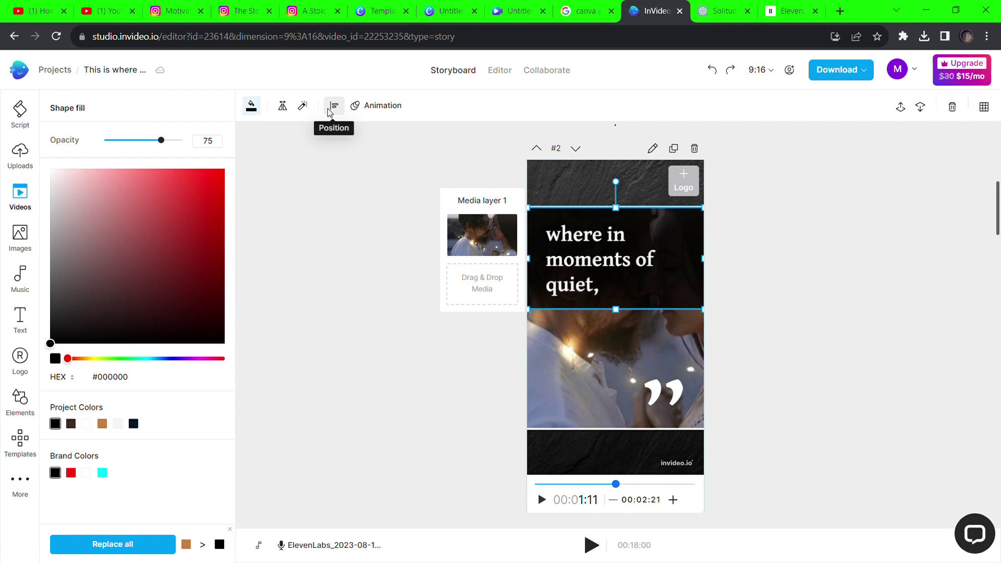
left_click_drag(163, 142, 123, 153)
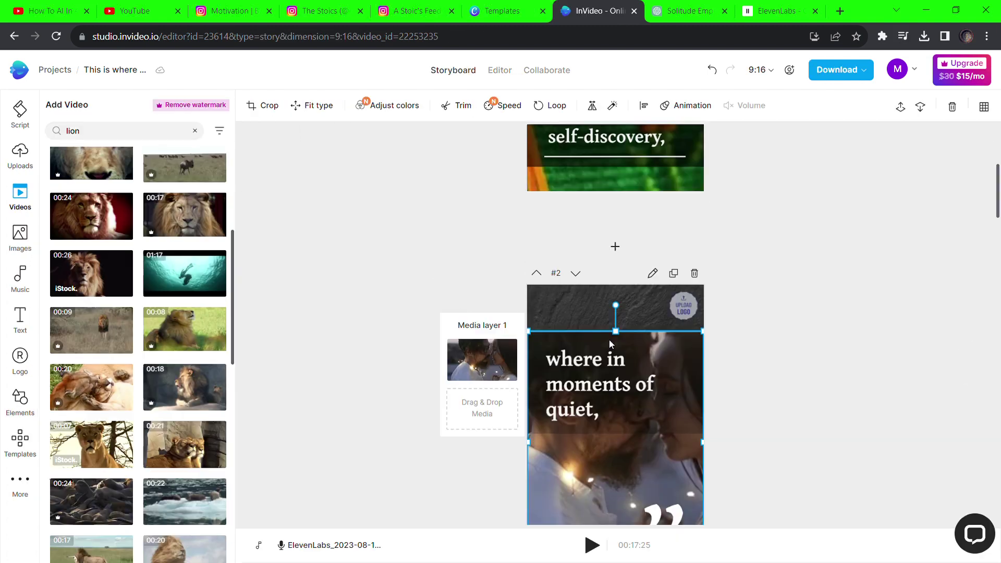
Shrink the scene 2 text to font size 75, reposition it inside the shape and centre-align it
left_click(578, 348)
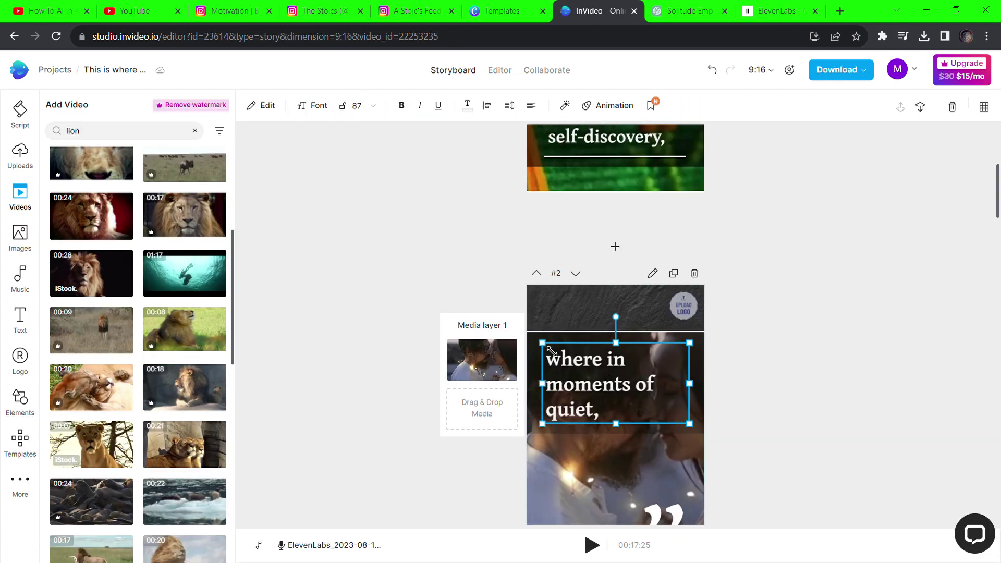
left_click_drag(543, 343, 563, 356)
left_click_drag(636, 399, 627, 401)
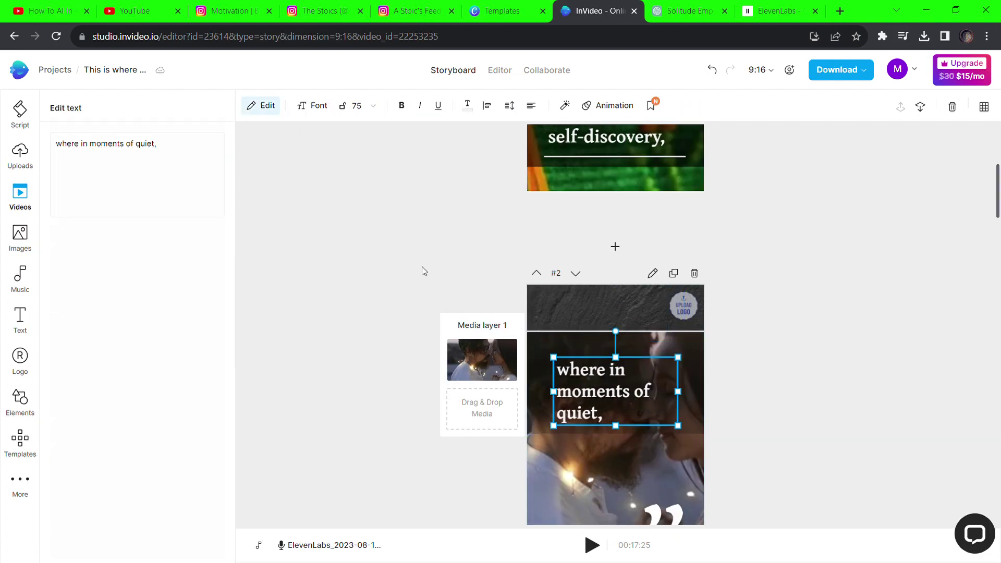
left_click(550, 127)
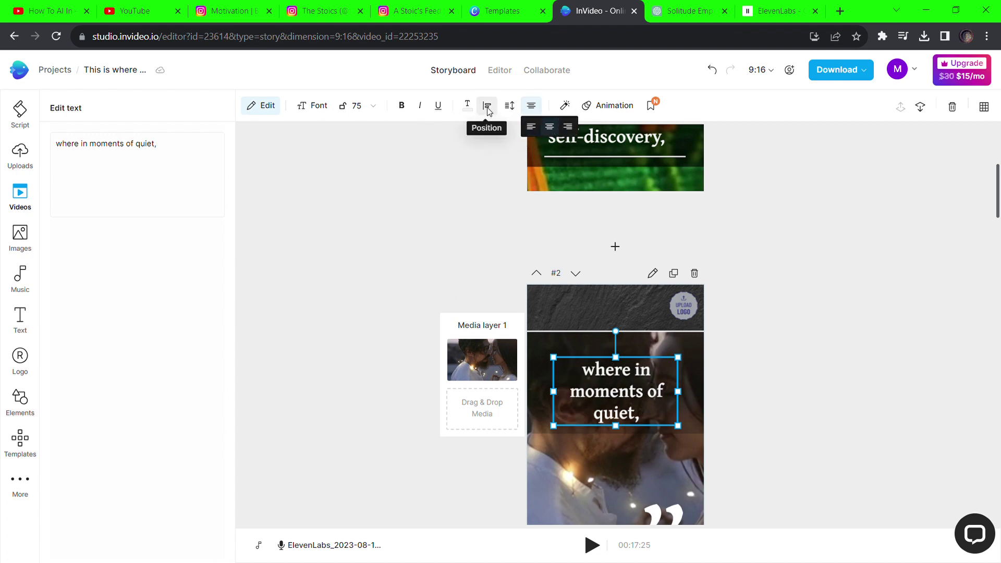
Change the font of the scene 4 text "This journey through introspection" to A Atmospheric Regular
scroll(739, 353, "down", 3)
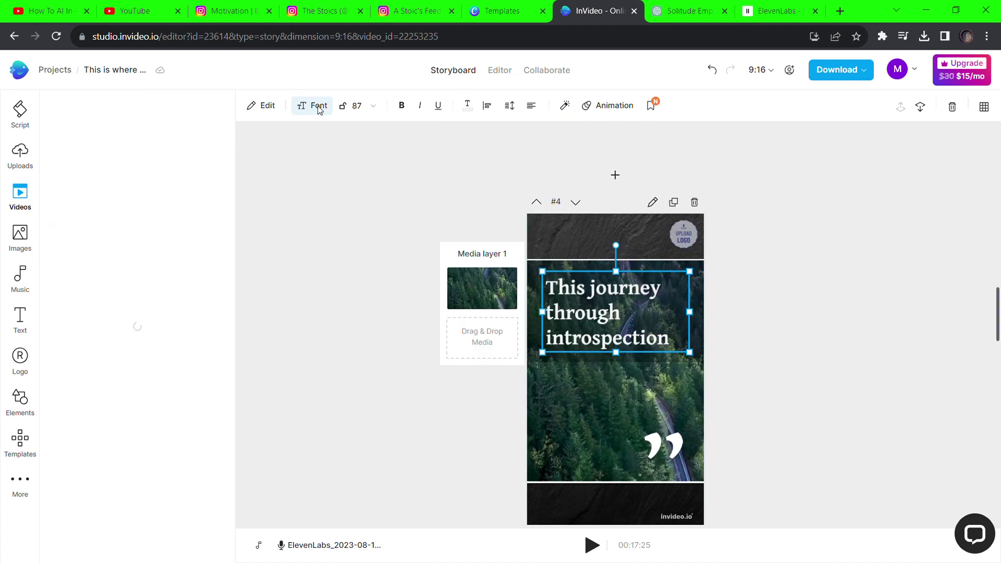
left_click(312, 105)
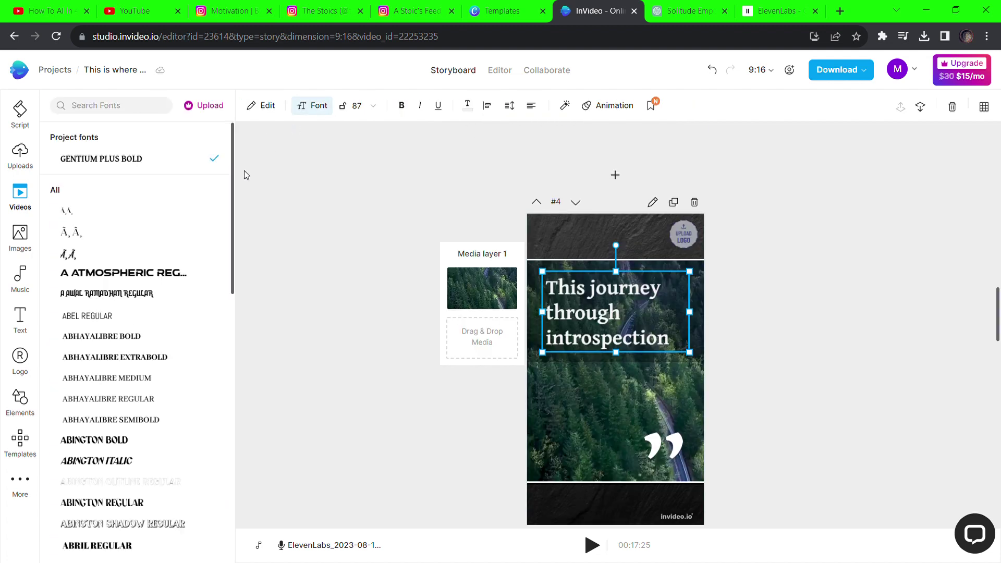
left_click(125, 273)
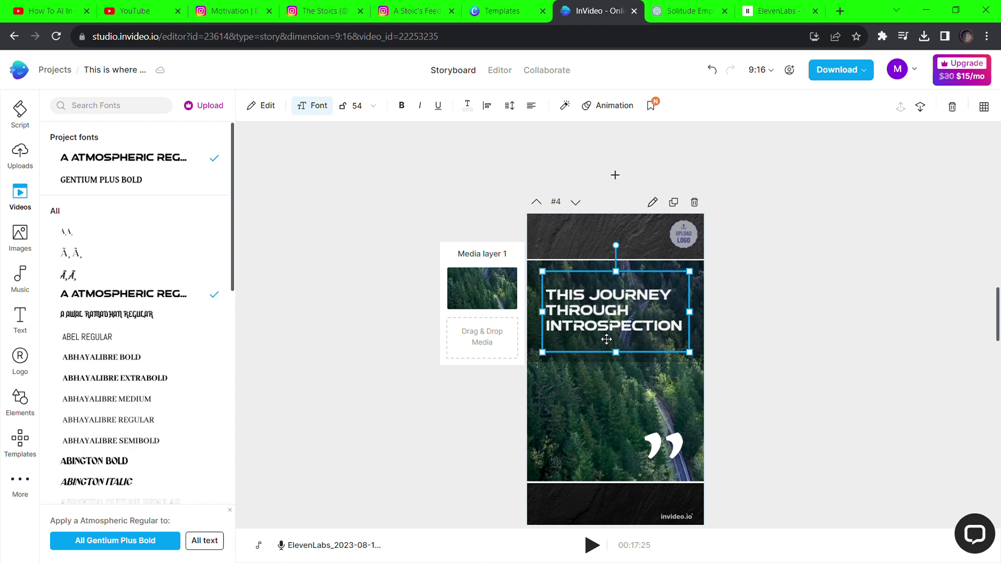
scroll(762, 327, "up", 5)
scroll(704, 358, "down", 6)
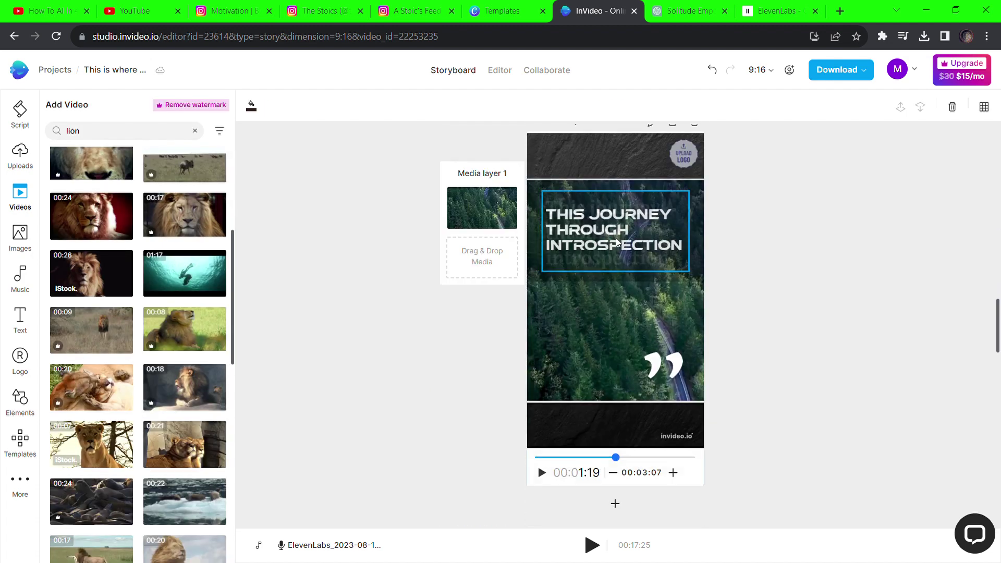
left_click(615, 246)
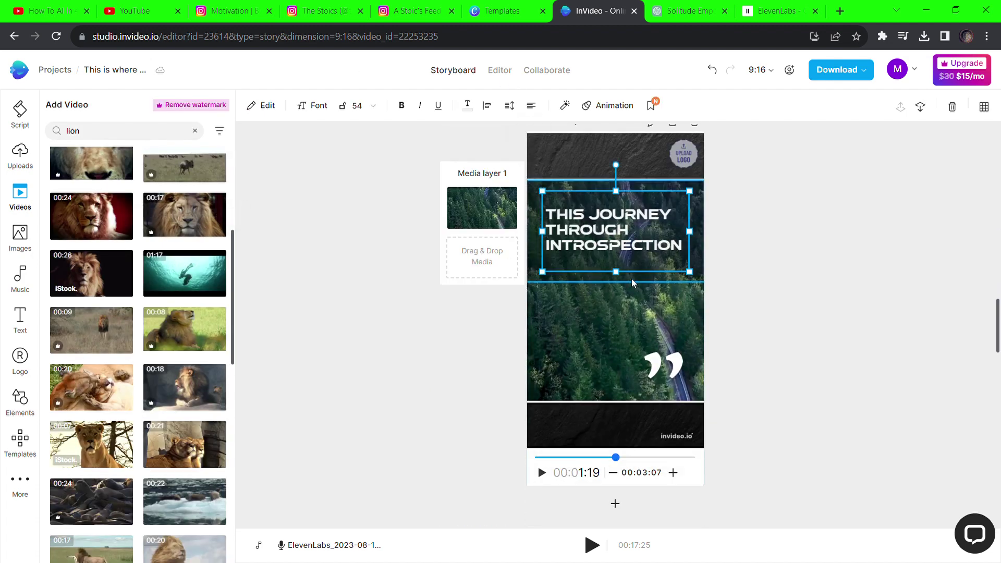
left_click(260, 106)
left_click(600, 330)
scroll(600, 329, "up", 5)
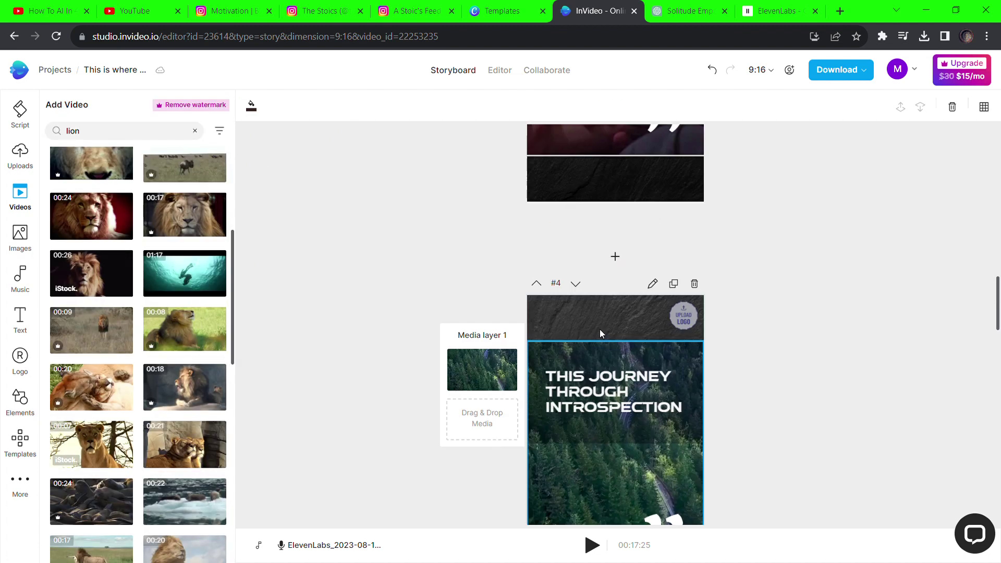
Set the scene 1 text to the A Atmospheric Regular font and apply that font to all text in the project
left_click(604, 209)
left_click(20, 132)
left_click(166, 161)
left_click(312, 106)
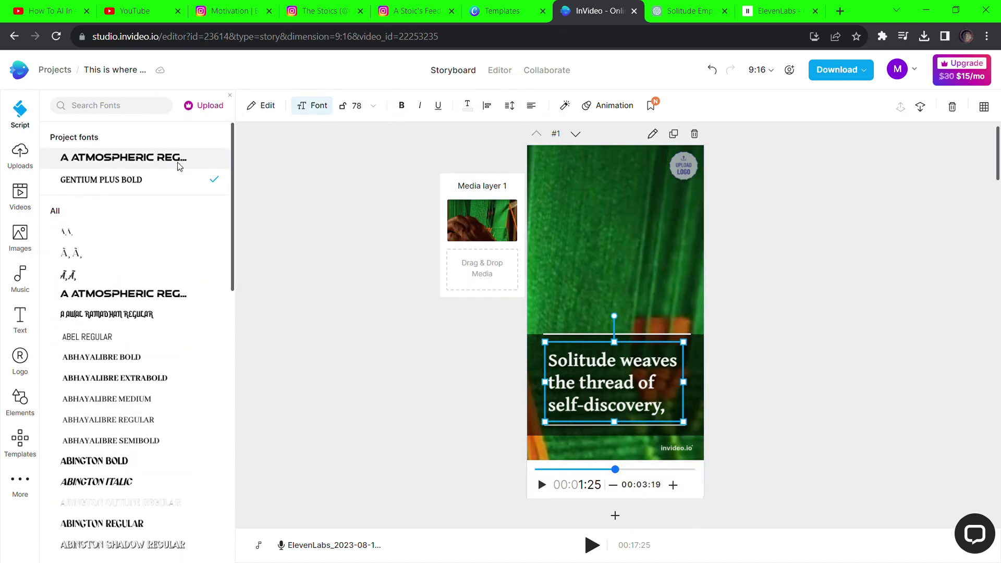
left_click(156, 158)
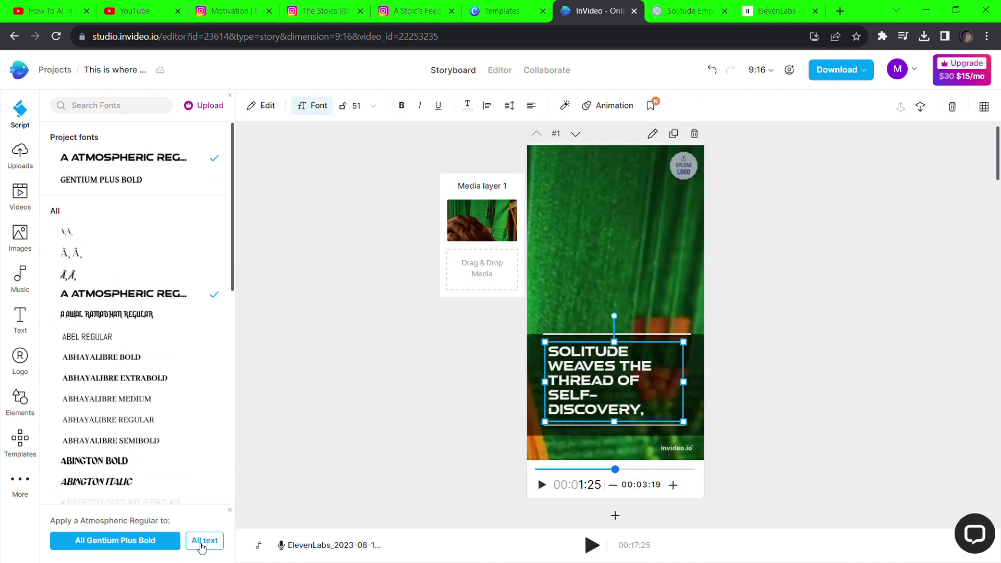
left_click(203, 540)
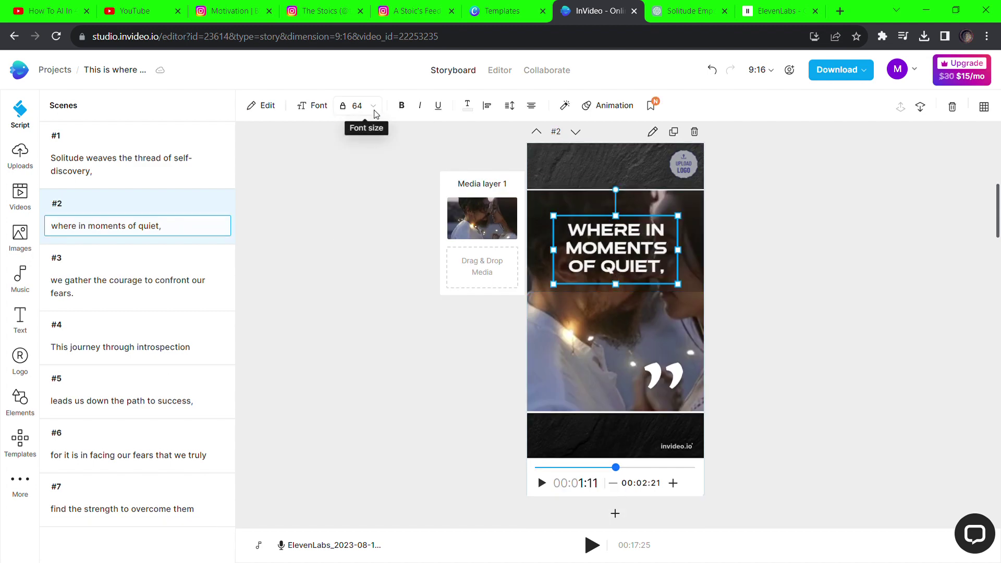
Set the text in two scenes below scene 2 to the same preset font size
scroll(615, 261, "down", 2)
left_click(615, 168)
left_click(373, 105)
left_click(362, 189)
scroll(614, 261, "down", 6)
left_click(615, 279)
left_click(373, 106)
left_click(362, 190)
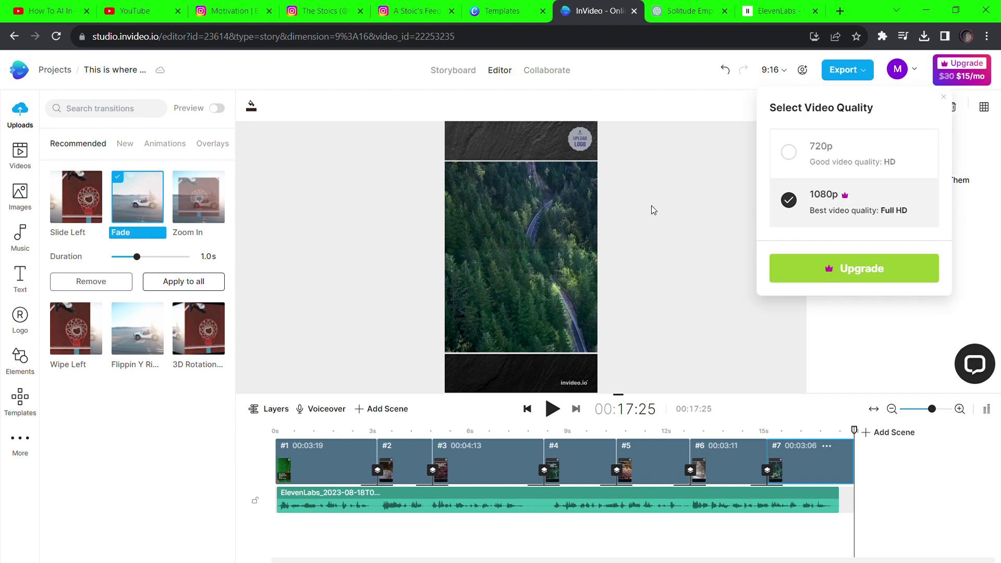
Export the finished video in 720p HD quality
left_click(788, 152)
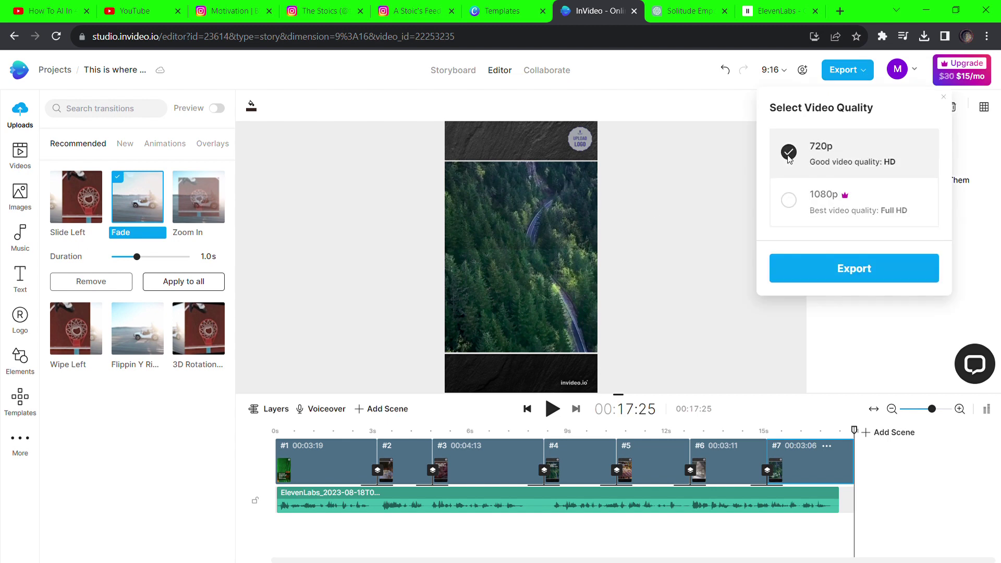
left_click(846, 271)
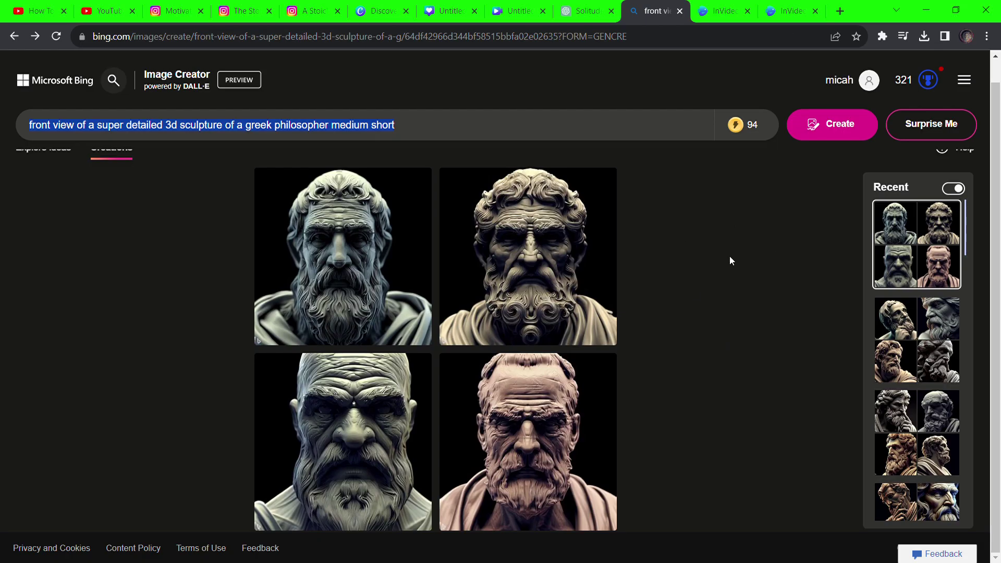
Browse the recent Greek philosopher sculpture creations in Bing Image Creator
scroll(730, 260, "up", 1)
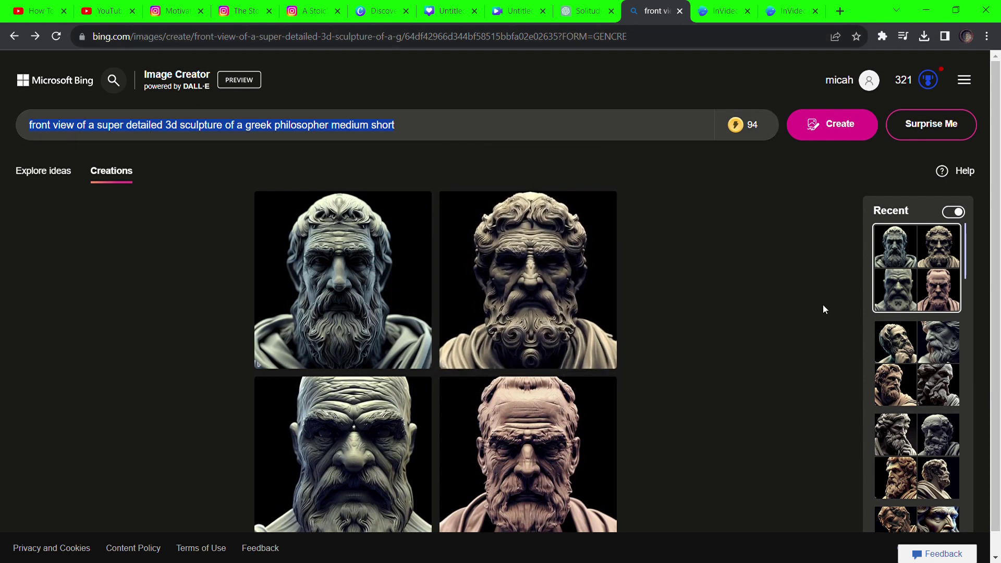
left_click(939, 356)
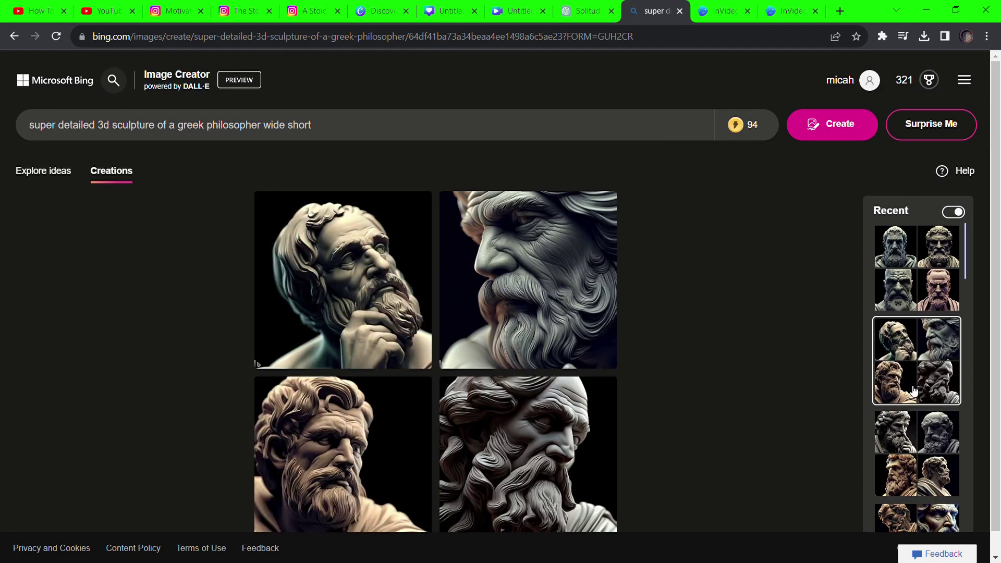
left_click(921, 435)
left_click(903, 374)
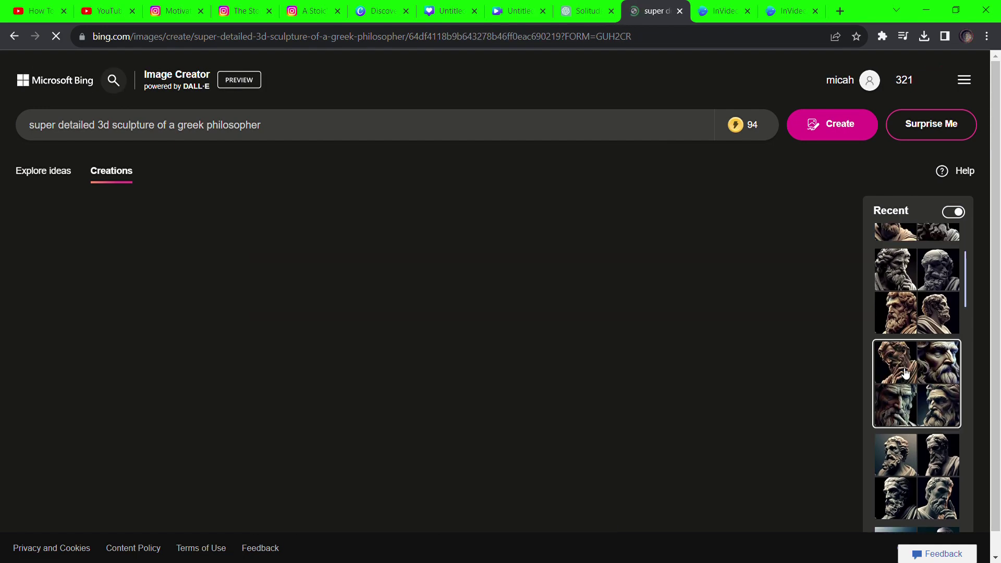
left_click(923, 465)
left_click(889, 427)
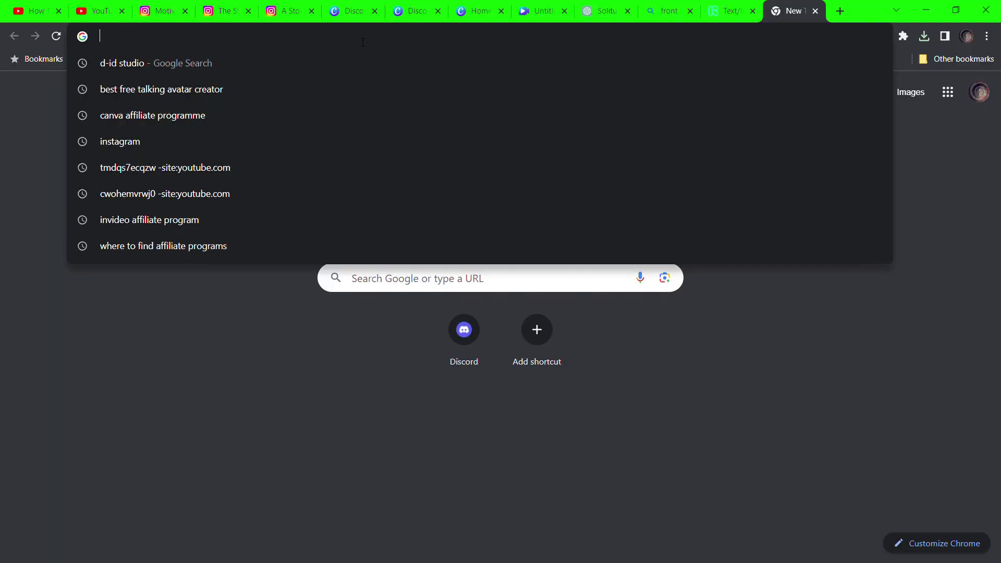
Open Runway's Text/Image to Video tool and generate a video from the image of the two philosopher busts
type("ru")
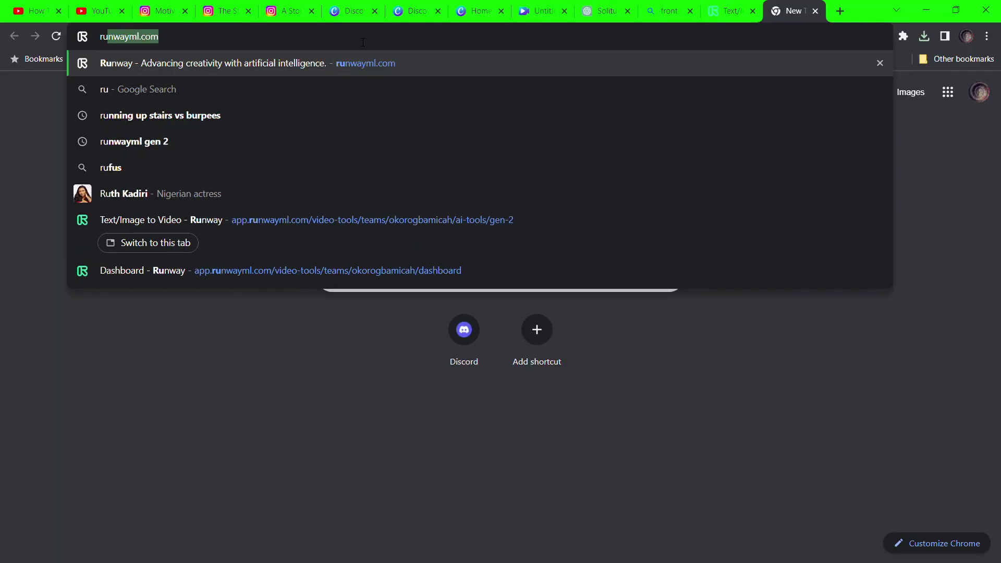
key("Return")
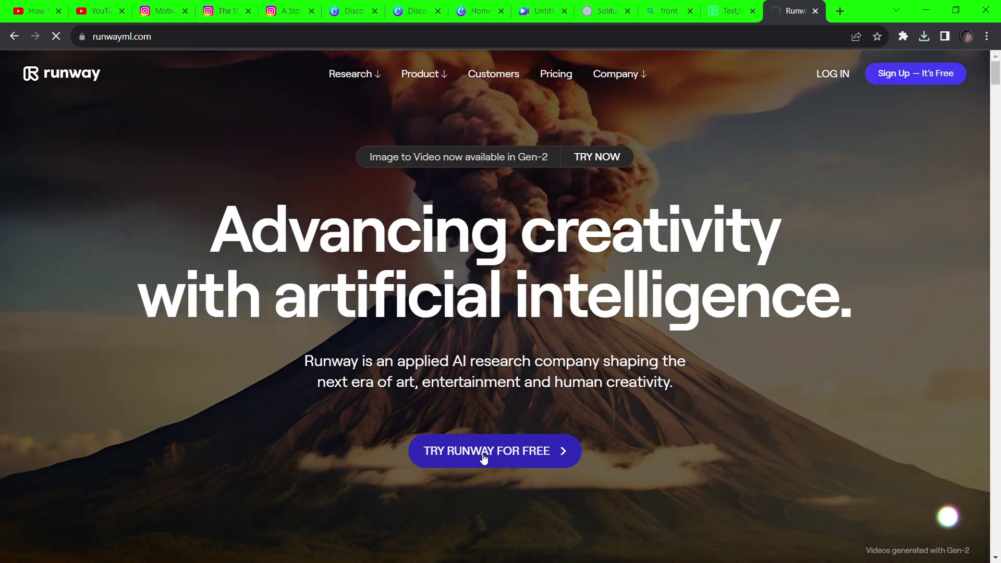
left_click(480, 455)
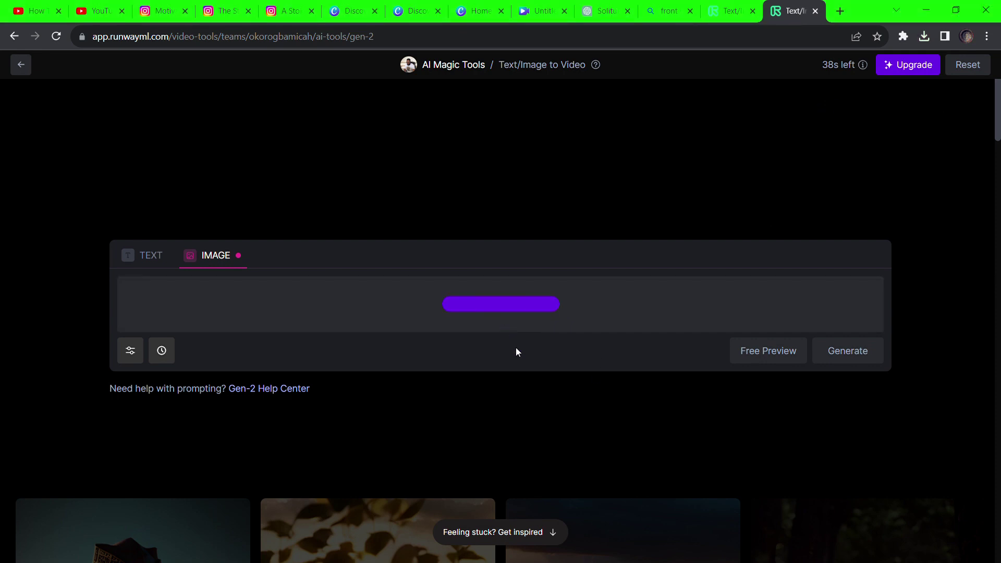
left_click(849, 351)
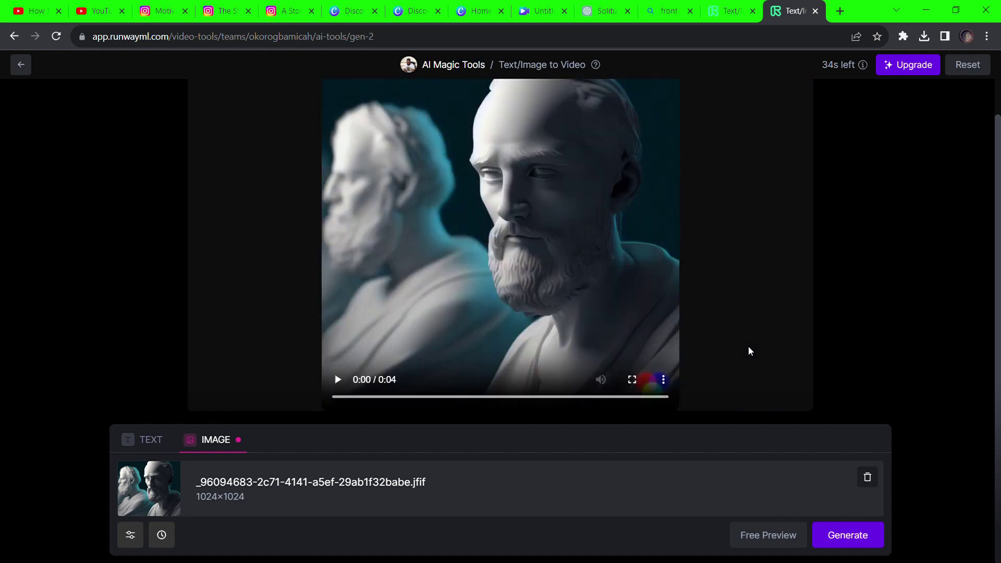
Play the generated Gen-2 video of the philosopher busts and download it
left_click(337, 380)
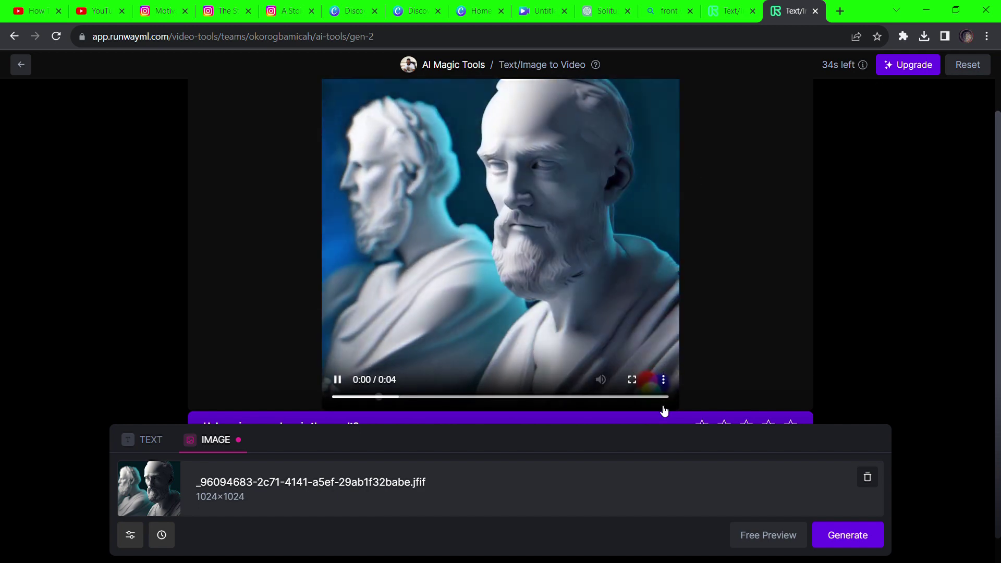
left_click(663, 380)
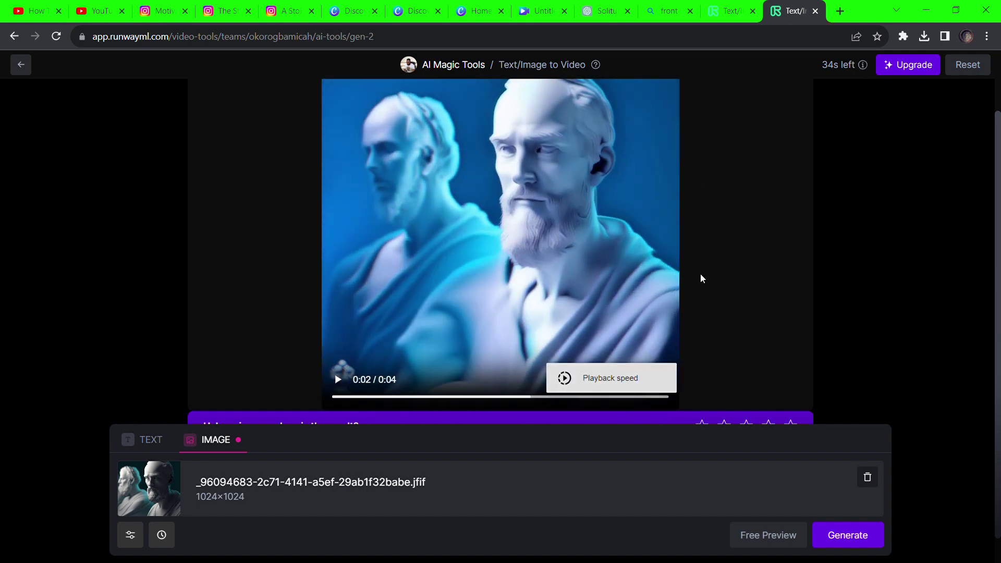
scroll(701, 275, "down", 1)
left_click(665, 349)
scroll(665, 269, "up", 2)
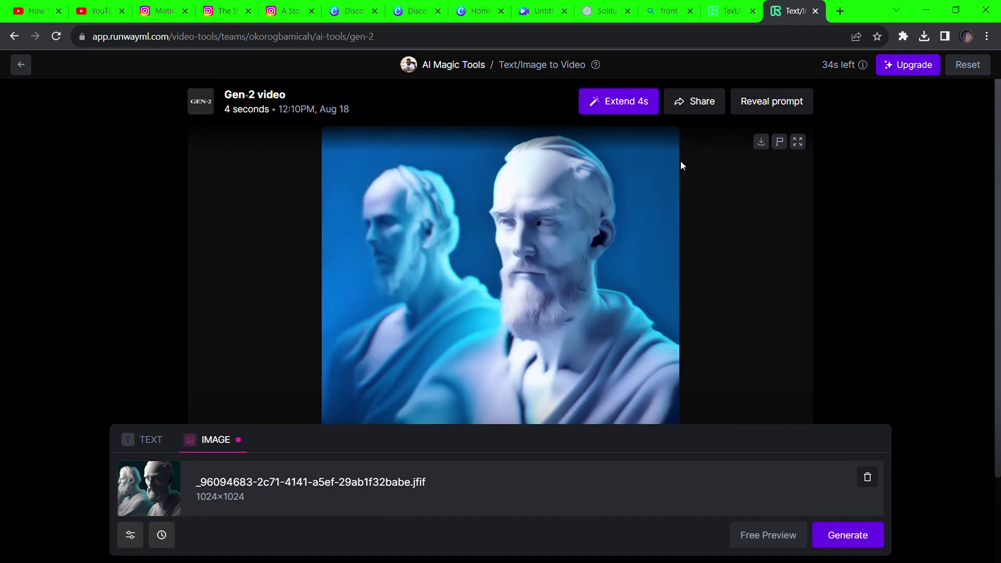
left_click(762, 143)
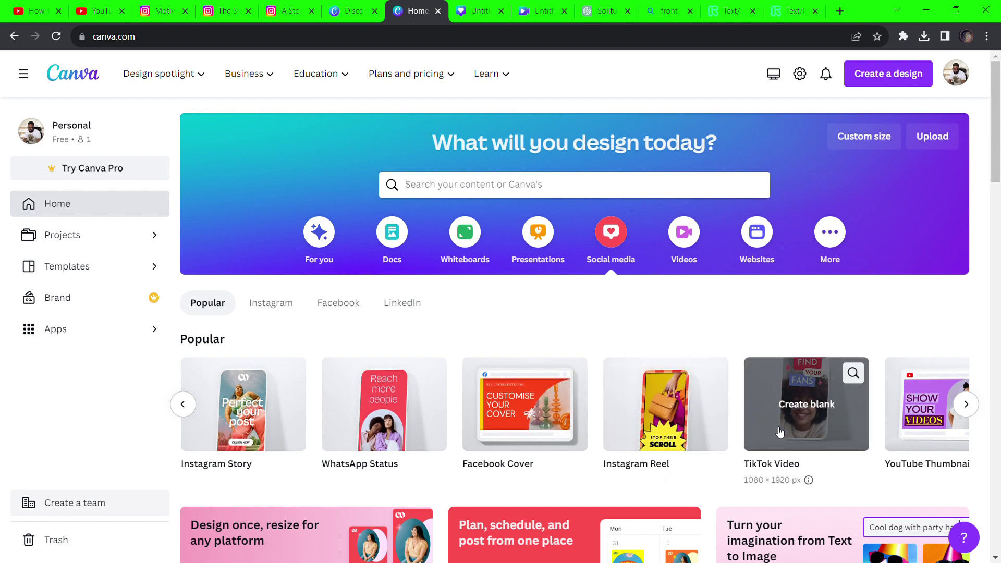
Switch to the blank Canva mobile video, add the four philosopher clips and place each one on its own page
left_click(467, 11)
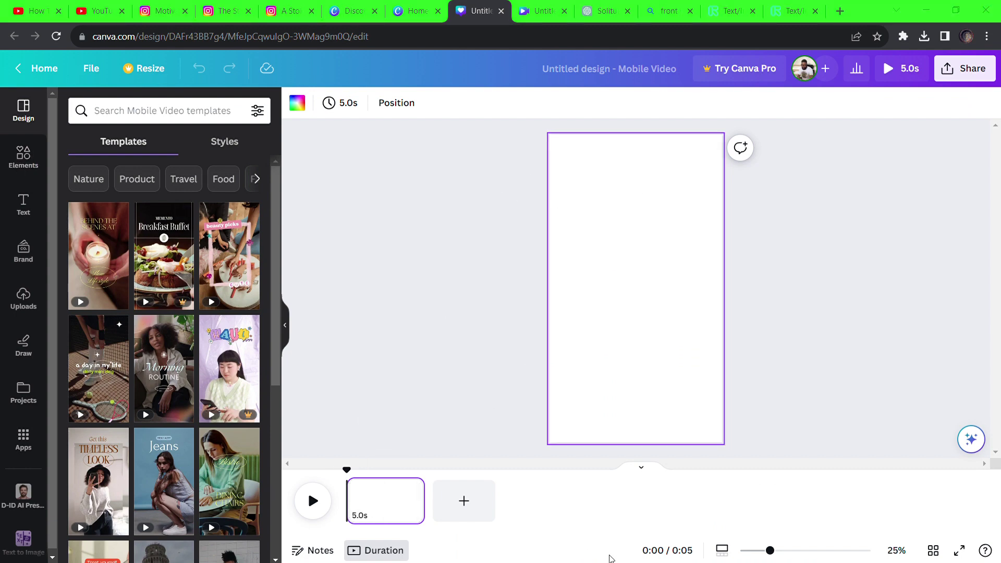
left_click_drag(611, 559, 570, 371)
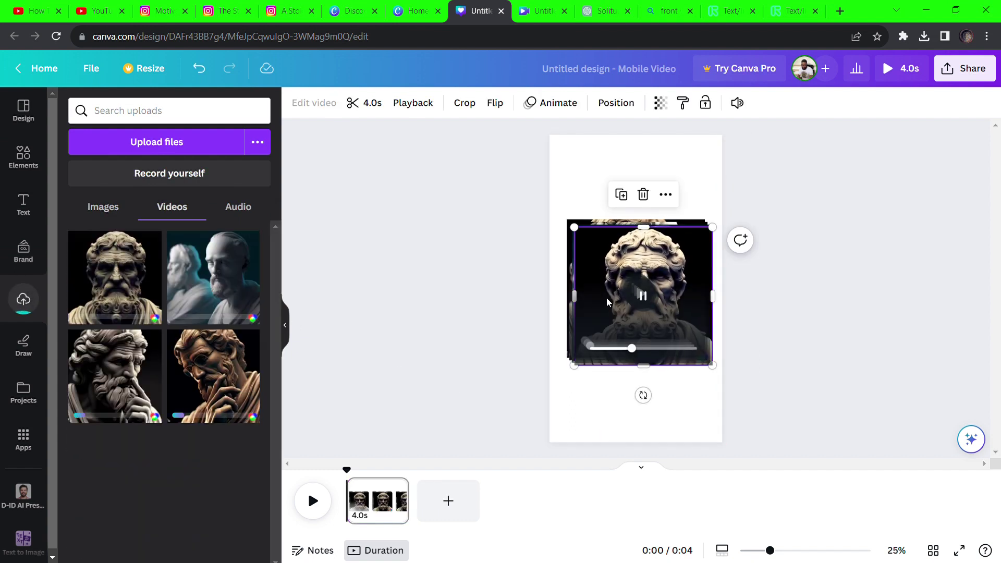
left_click_drag(632, 266, 459, 496)
left_click_drag(637, 285, 500, 452)
scroll(533, 415, "up", 1)
left_click_drag(641, 271, 521, 501)
left_click(375, 500)
left_click(615, 306)
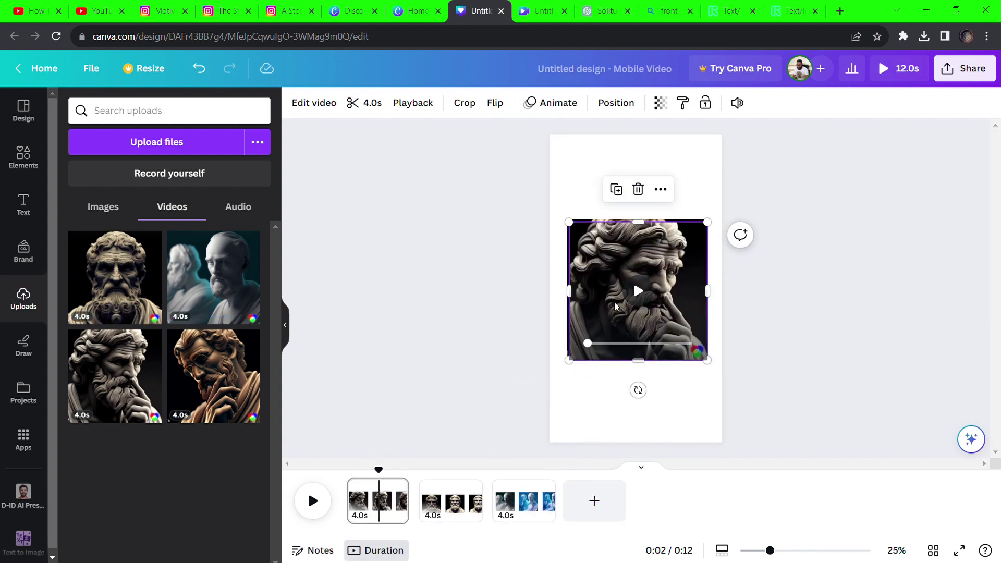
left_click_drag(615, 306, 586, 482)
Enlarge the philosopher clip on the second page to the full page width and browse the photo animations
left_click(447, 500)
left_click(590, 279)
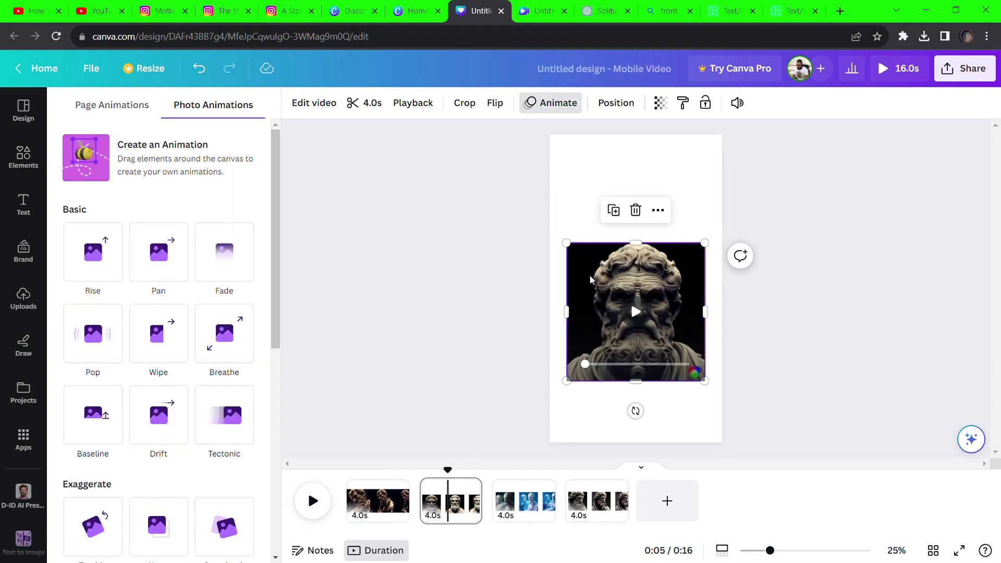
left_click_drag(727, 209, 726, 209)
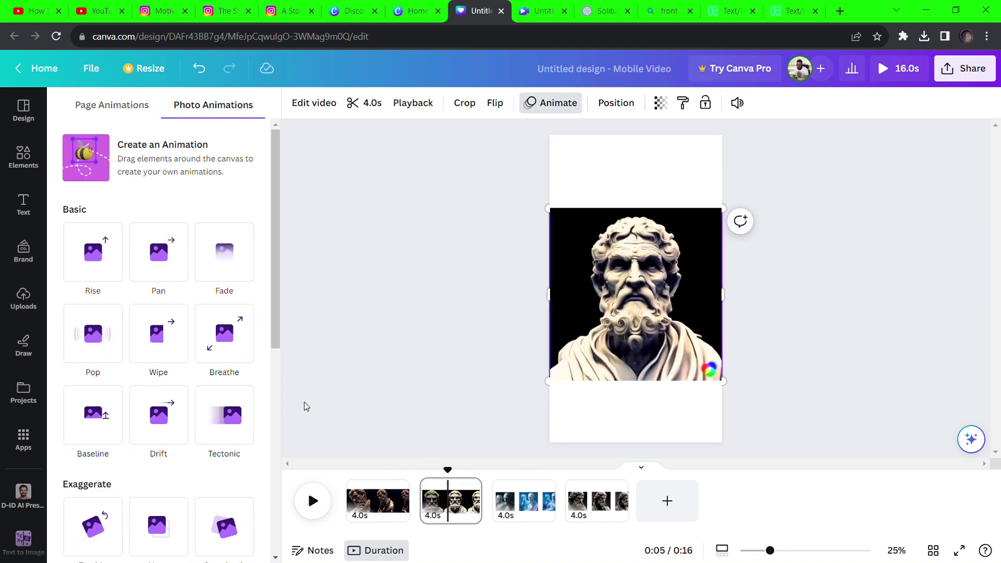
scroll(130, 396, "down", 3)
scroll(172, 402, "down", 4)
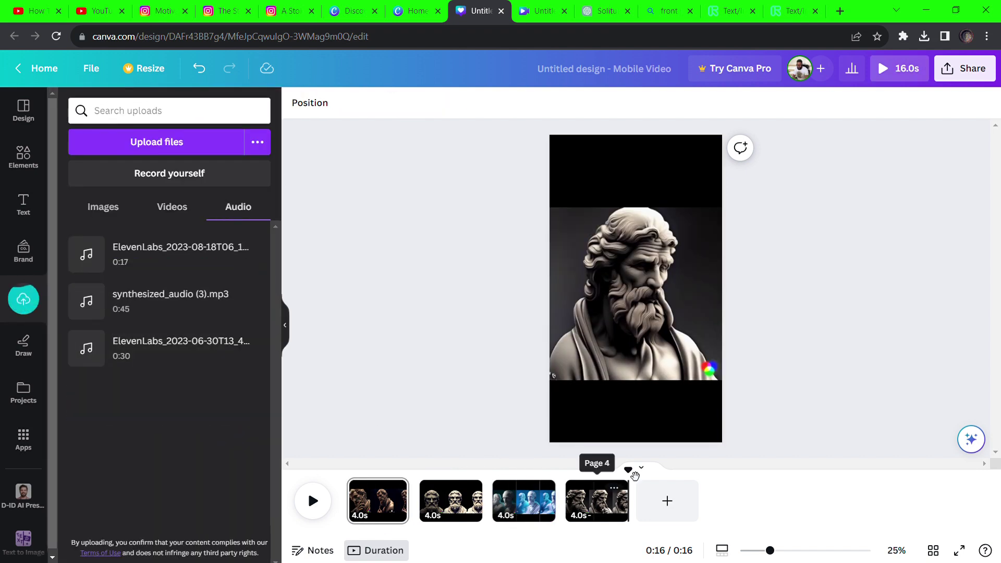
Add the 17-second ElevenLabs voiceover to the timeline, play it and append a fifth page
left_click_drag(177, 253, 469, 510)
left_click(585, 140)
left_click(312, 489)
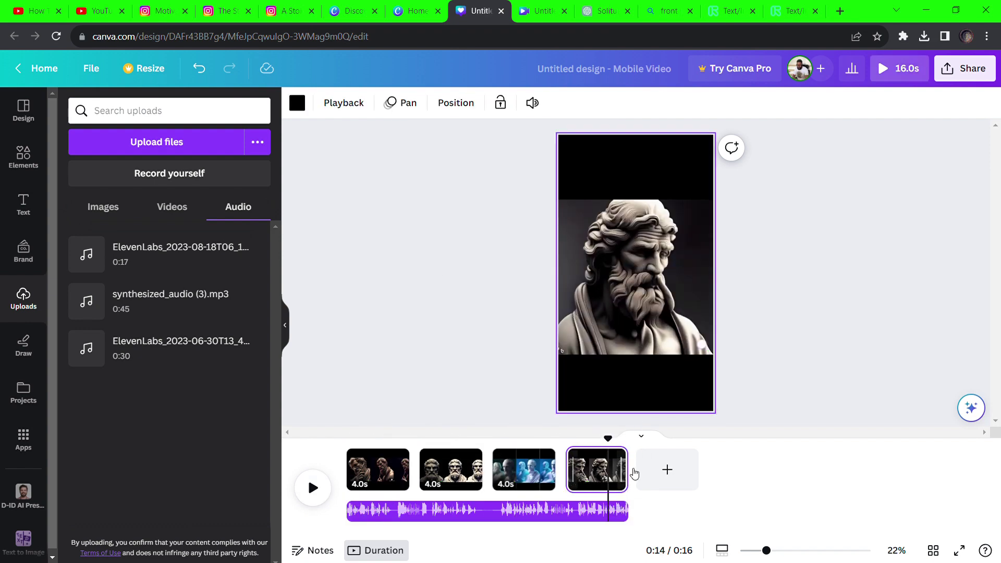
left_click(646, 470)
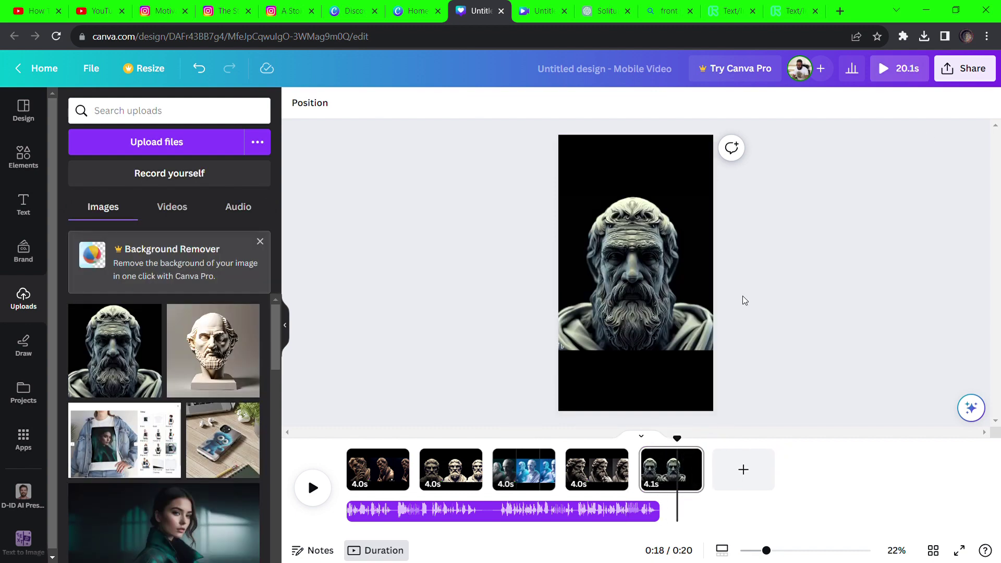
Download pages 1–5 of the design as an MP4 video
left_click(964, 68)
left_click(819, 395)
left_click(844, 273)
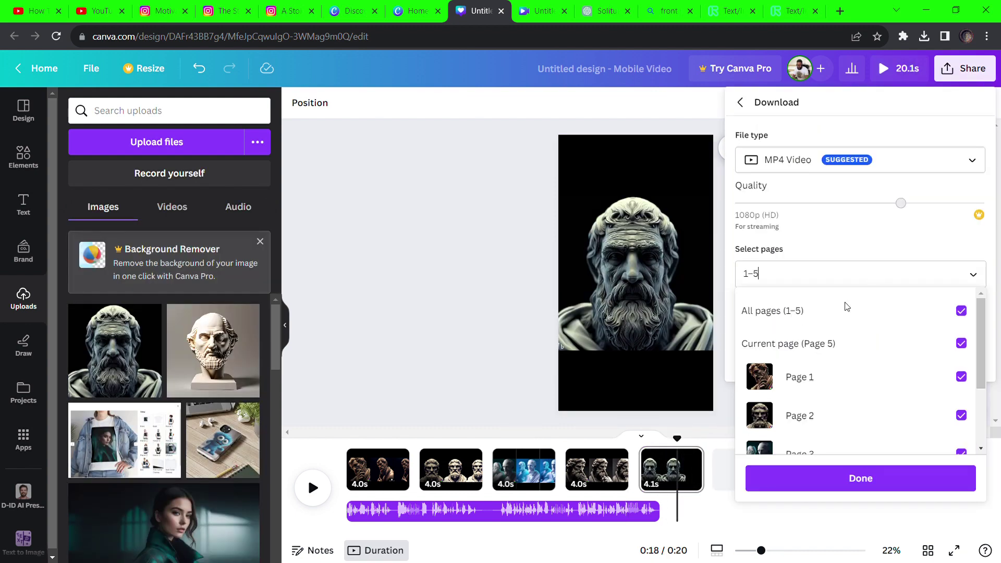
left_click(827, 314)
left_click(845, 366)
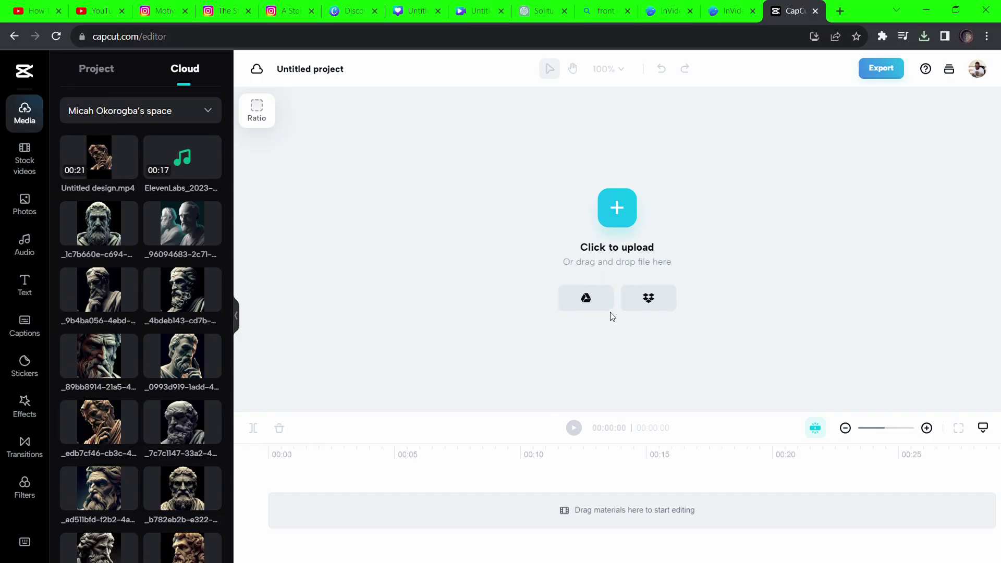
Switch to CapCut, upload the exported philosopher video to the timeline and preview it from the start
left_click(394, 293)
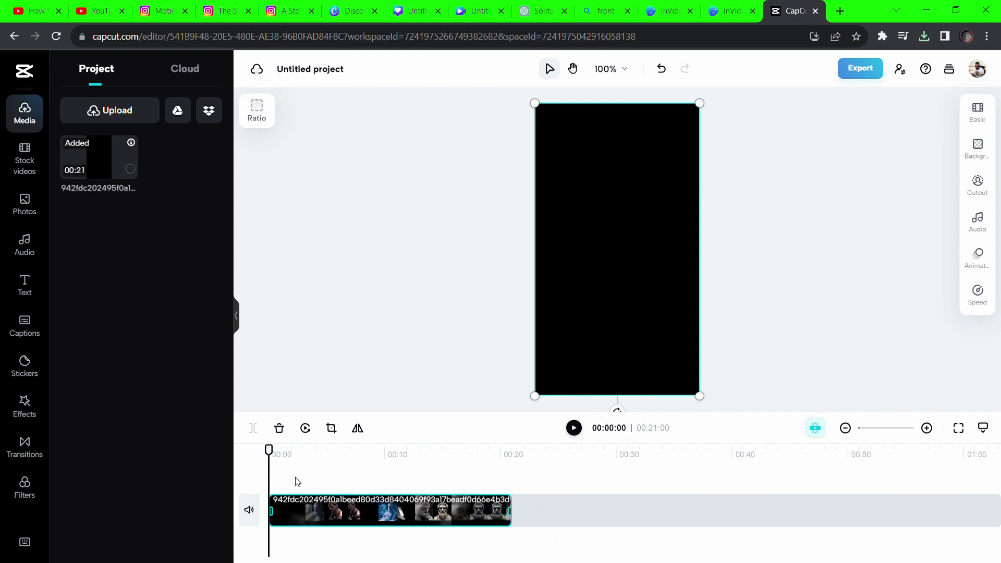
key("space")
left_click(257, 456)
Generate auto captions for the video with the spoken language set to English (US)
left_click(25, 326)
left_click(148, 151)
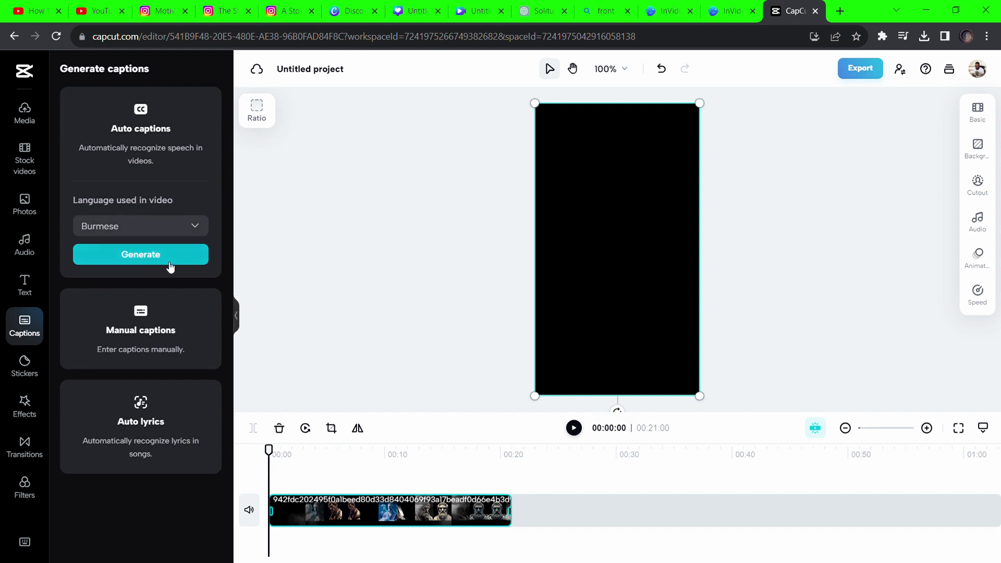
left_click(136, 224)
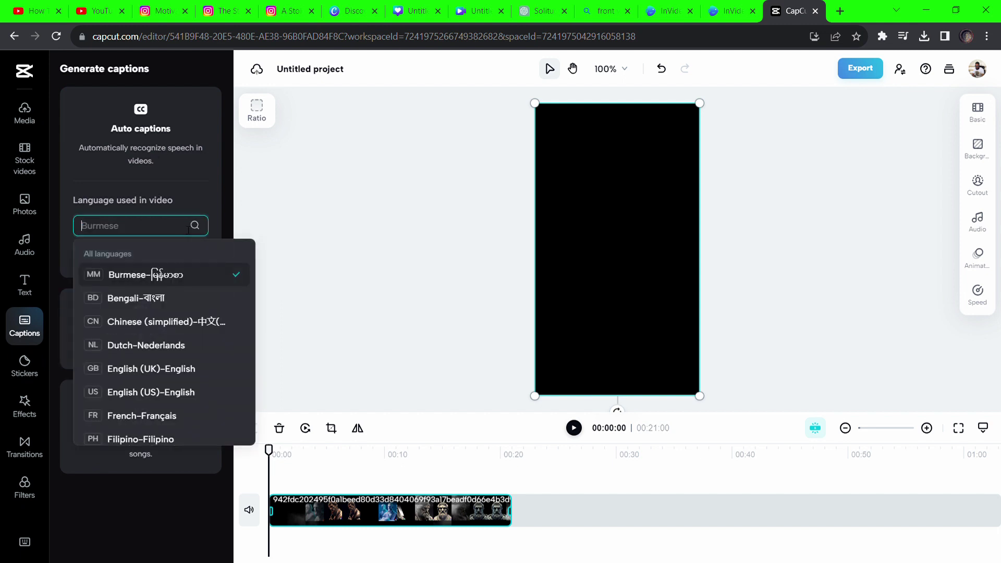
left_click(182, 391)
left_click(147, 261)
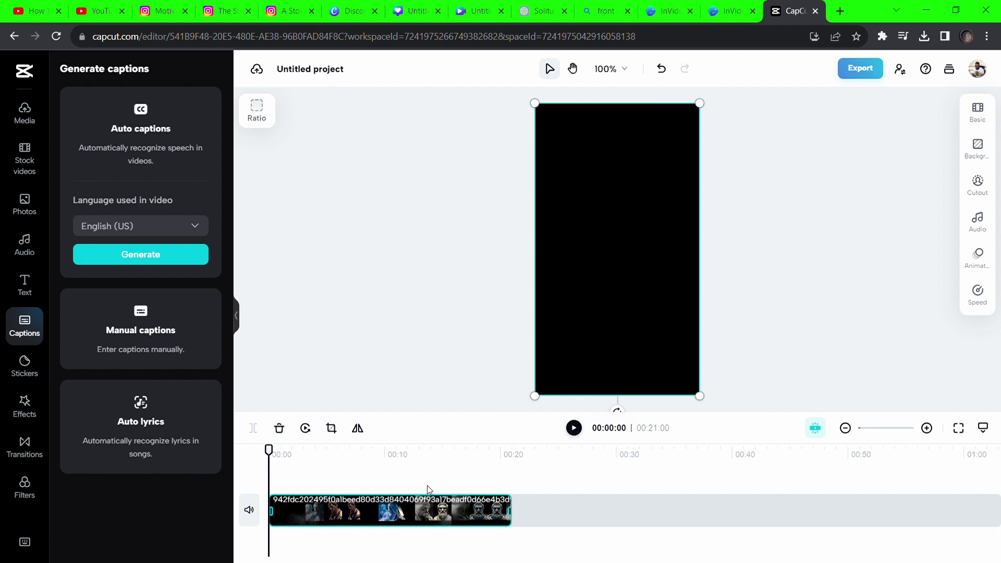
left_click(171, 256)
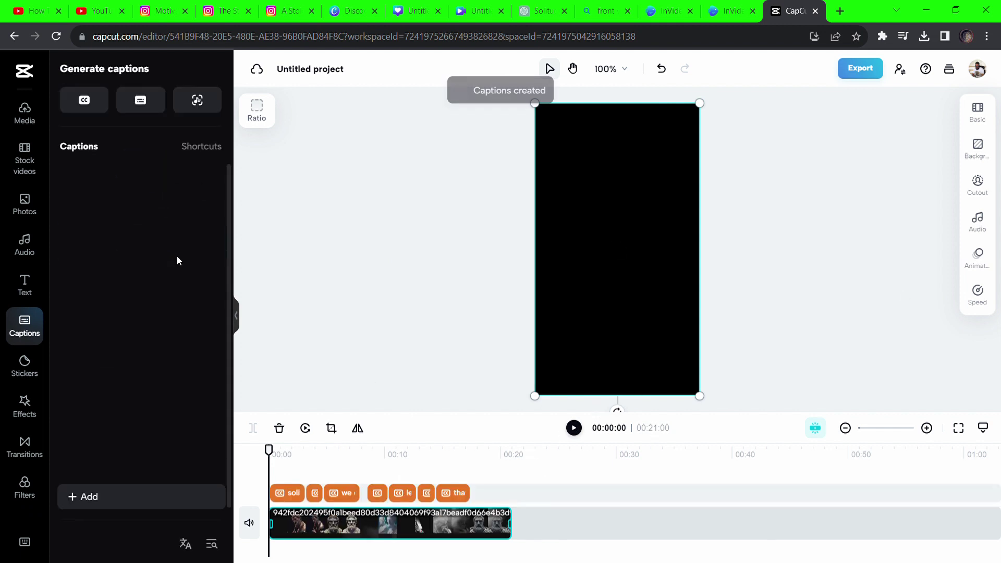
Preview the captions and set their font to Gambol with the change applied to all
key("space")
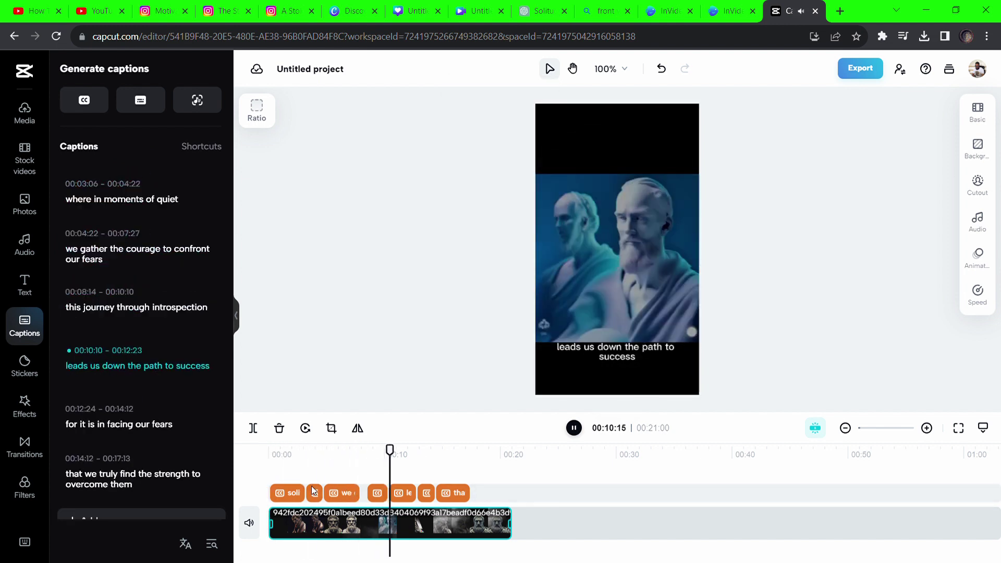
left_click(297, 493)
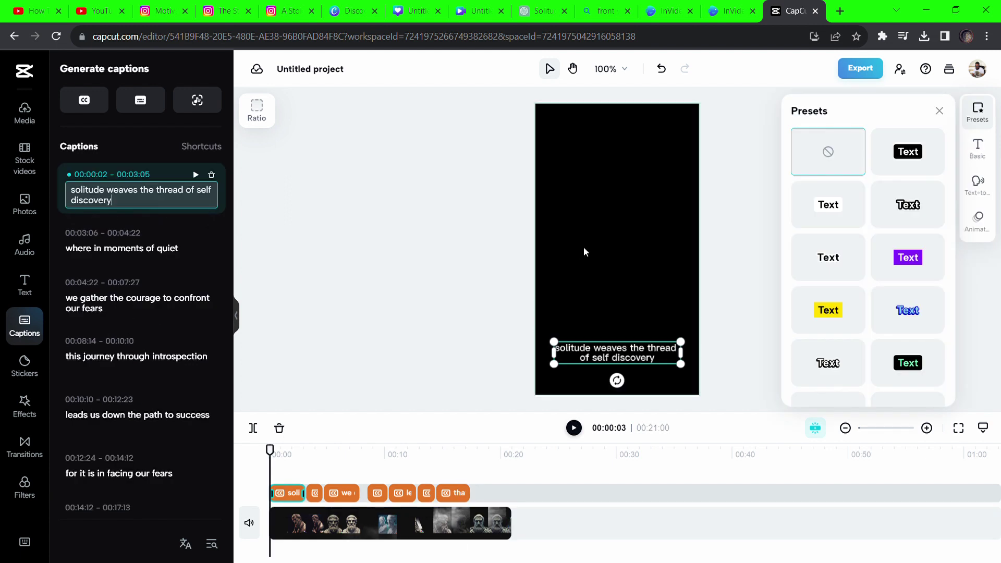
scroll(901, 270, "down", 2)
scroll(881, 340, "up", 2)
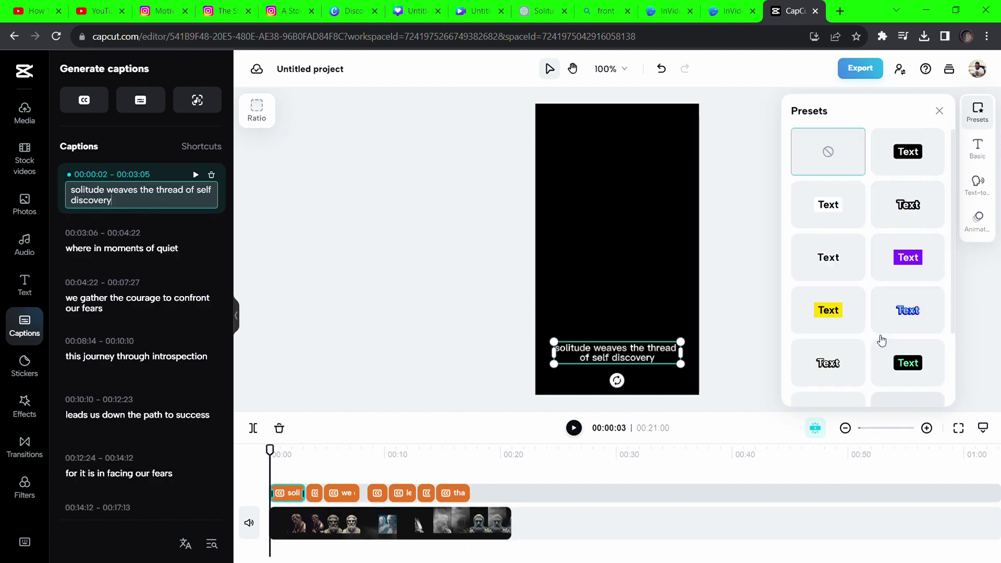
left_click(977, 157)
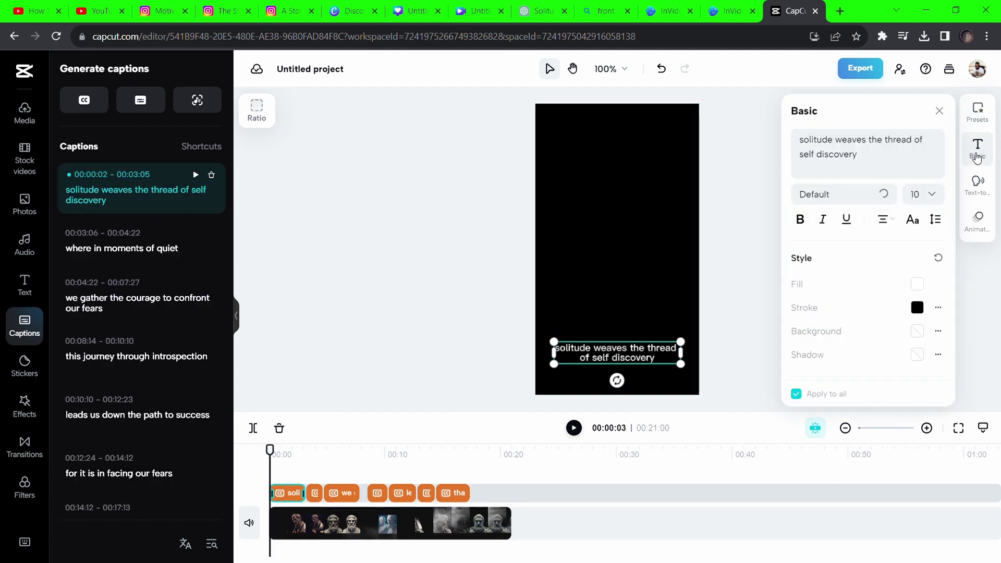
left_click(891, 199)
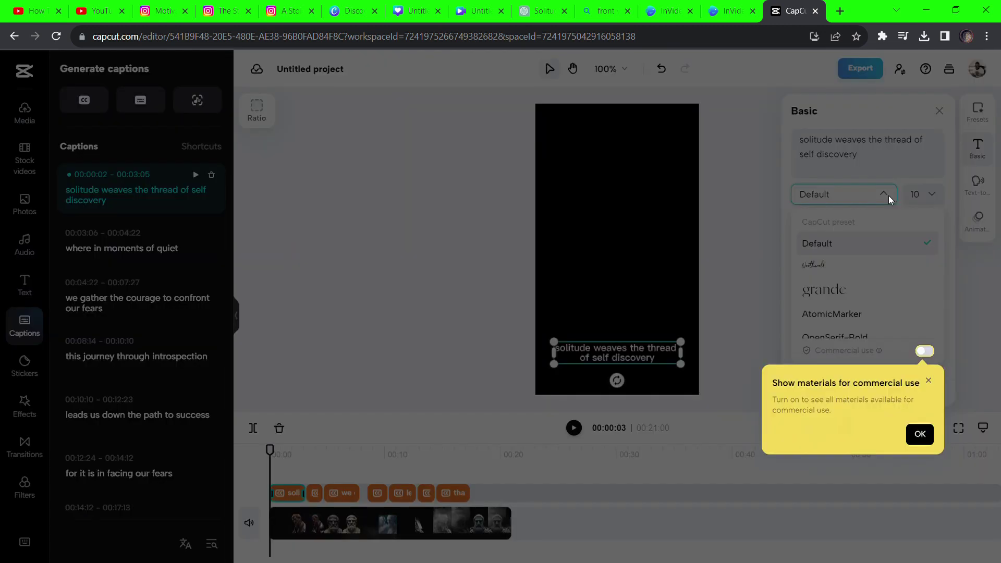
left_click(929, 381)
scroll(875, 277, "down", 10)
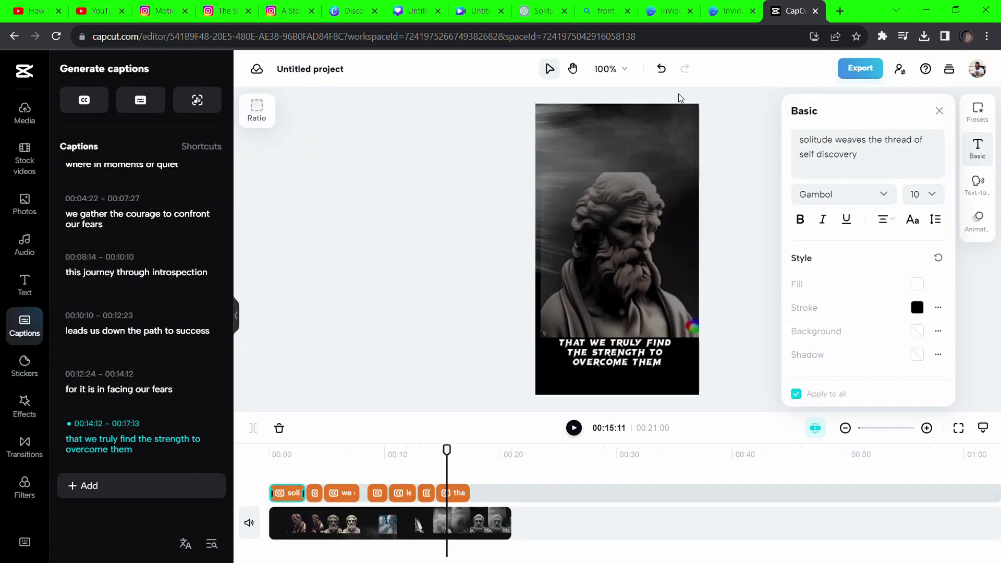
scroll(502, 128, "up", 1)
scroll(400, 187, "down", 2)
left_click(939, 112)
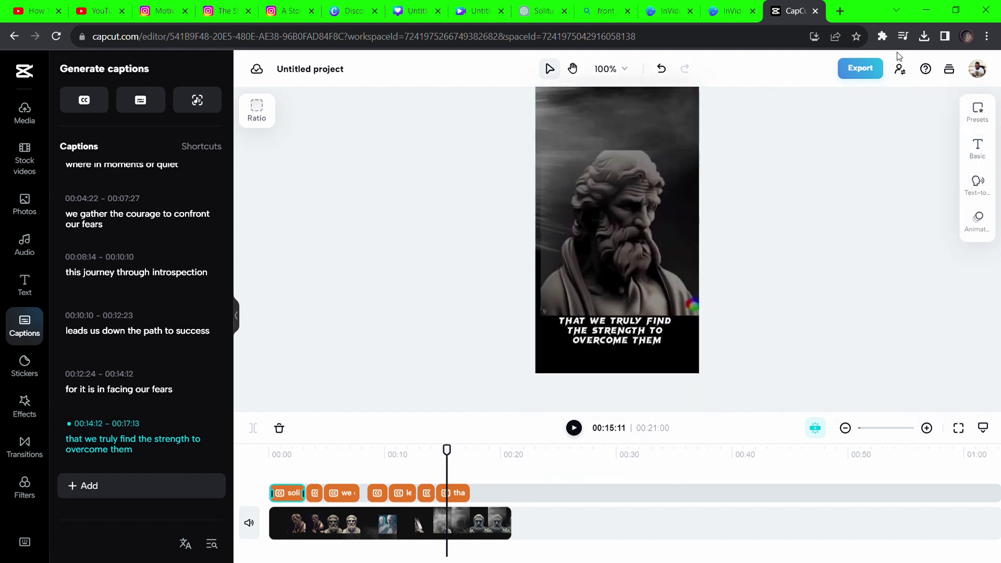
Set the export filename to Motivation and choose the export resolution
left_click(860, 68)
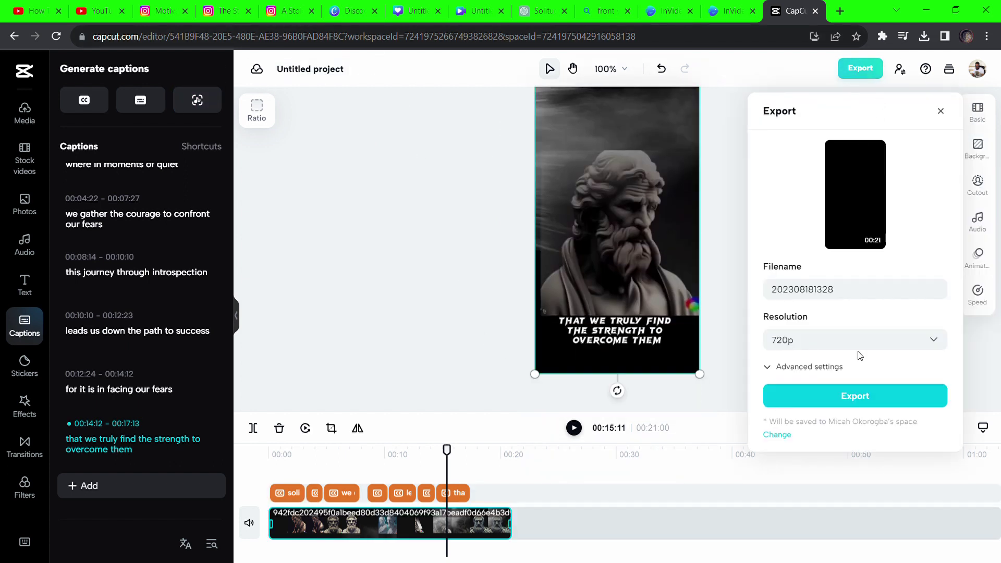
triple_click(880, 290)
key("BackSpace")
type("Motivation")
left_click(855, 340)
left_click(854, 458)
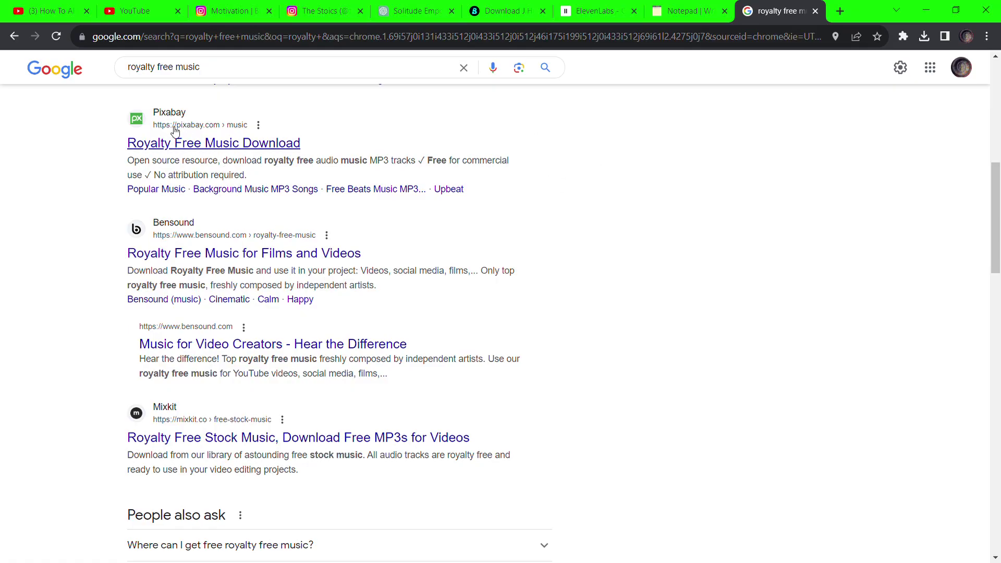
Search for the YouTube audio library, browse its music tracks and open the library's filter choices
left_click(464, 68)
type("youtube au")
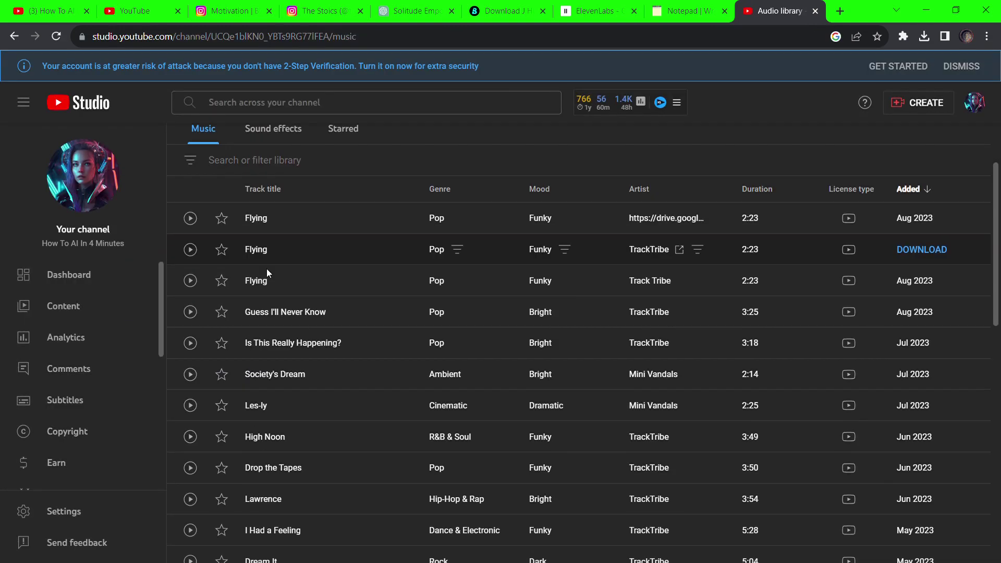
scroll(259, 313, "down", 12)
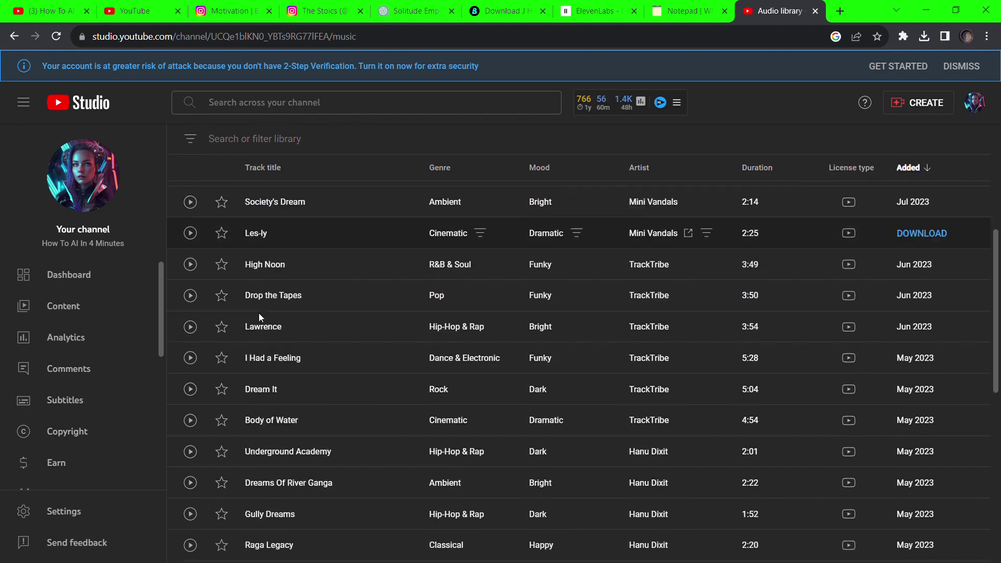
scroll(252, 320, "up", 12)
left_click(232, 263)
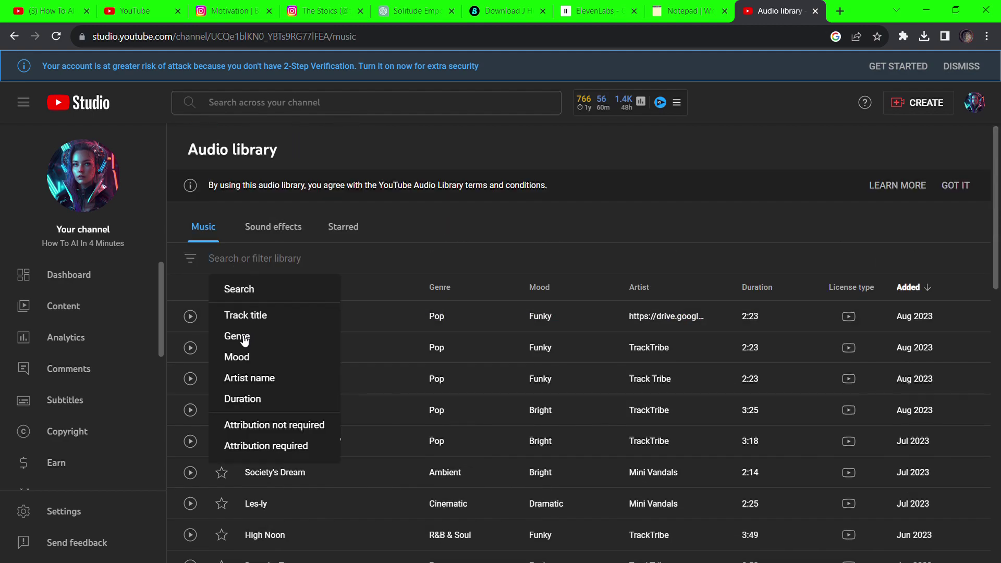